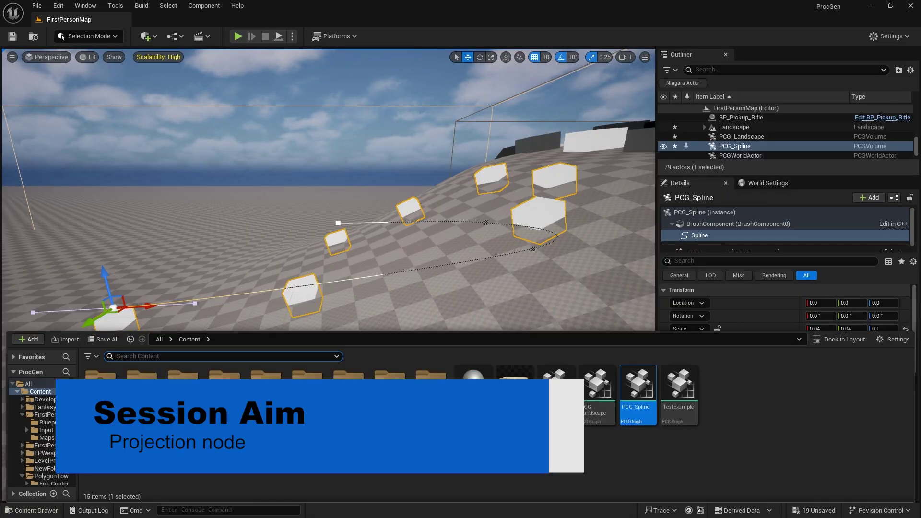
double_click(636, 388)
click(777, 97)
click(871, 6)
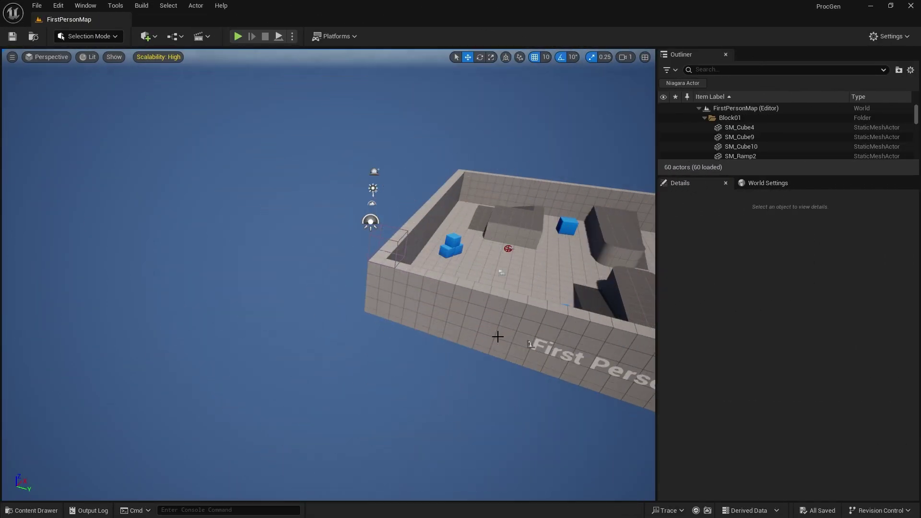
Create a new landscape with its Z location set to -200, and return to Selection mode.
click(76, 36)
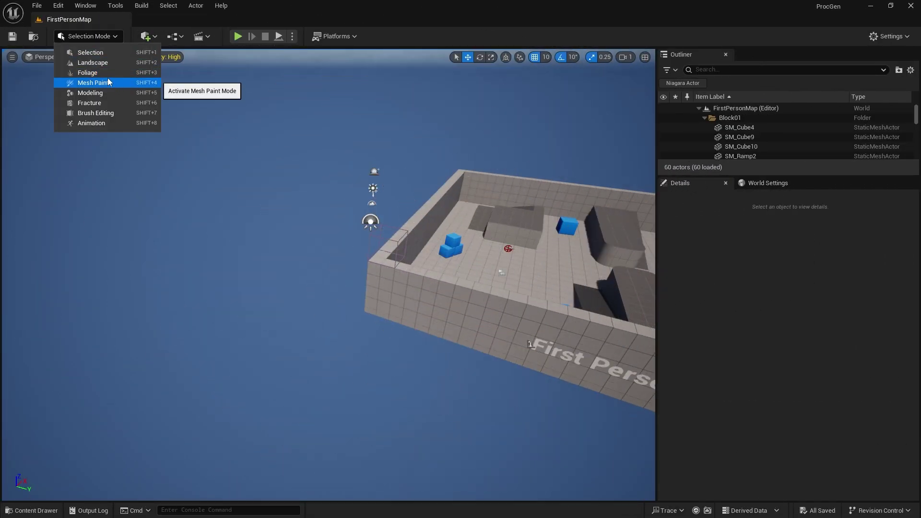
click(104, 65)
key(shift+2)
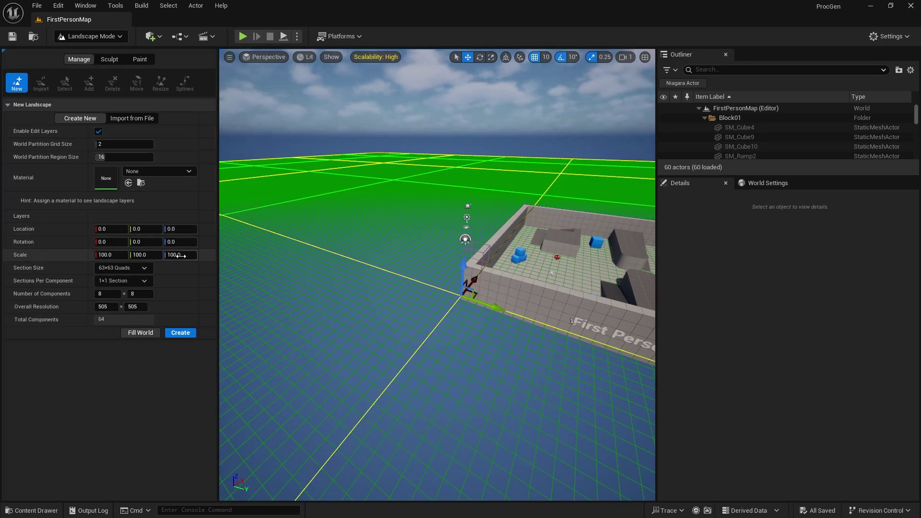
click(180, 255)
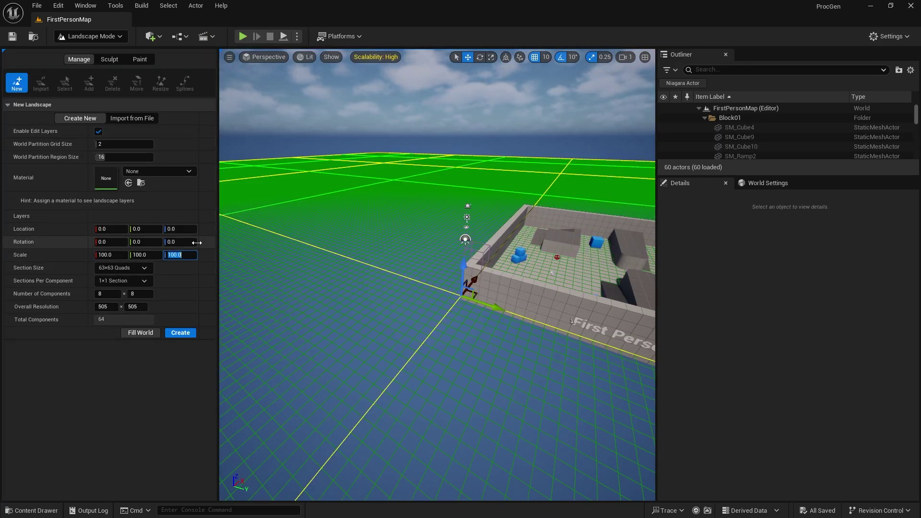
click(187, 229)
text(-200)
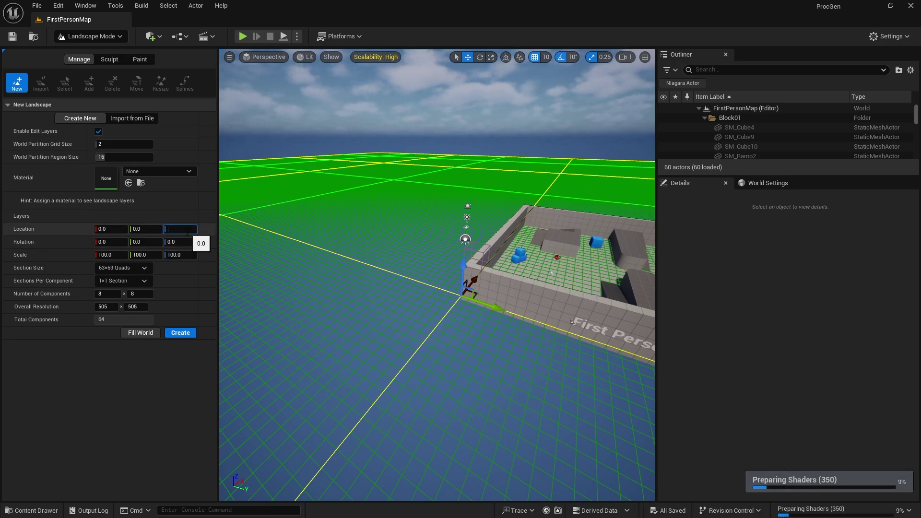
key(Return)
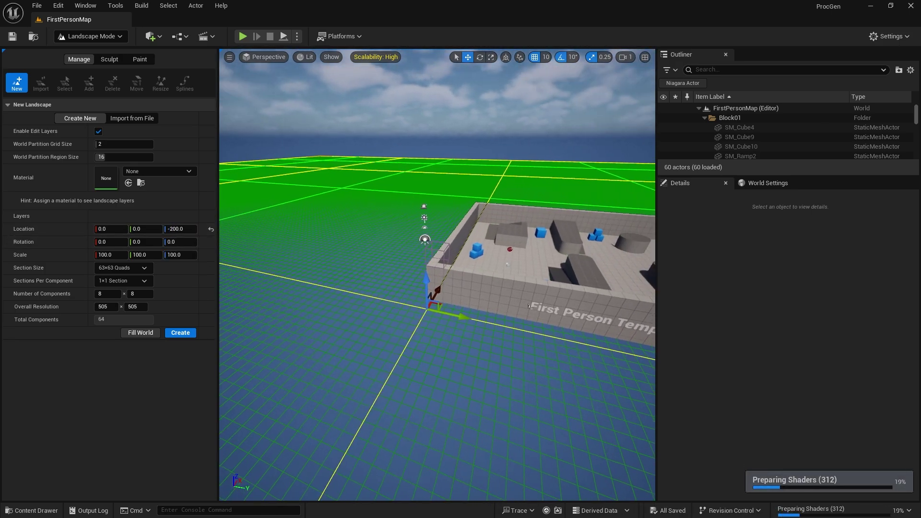
click(180, 332)
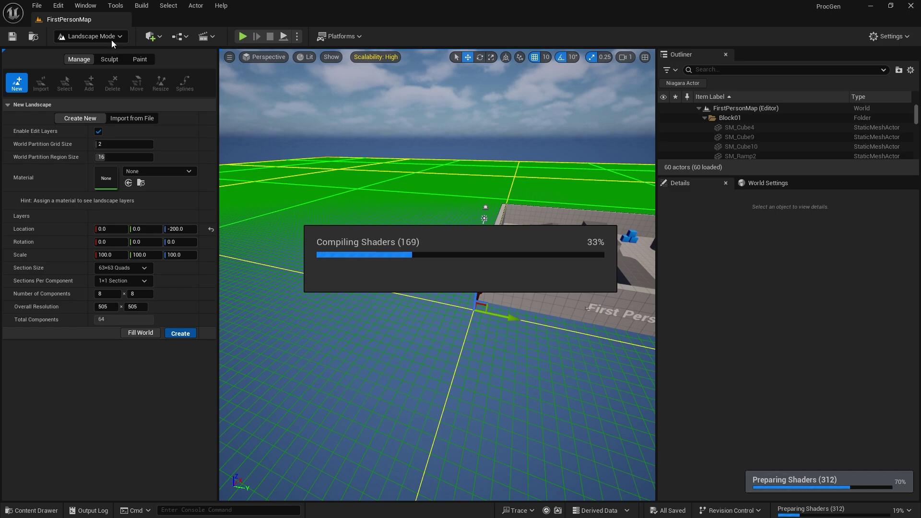
click(110, 58)
key(shift+1)
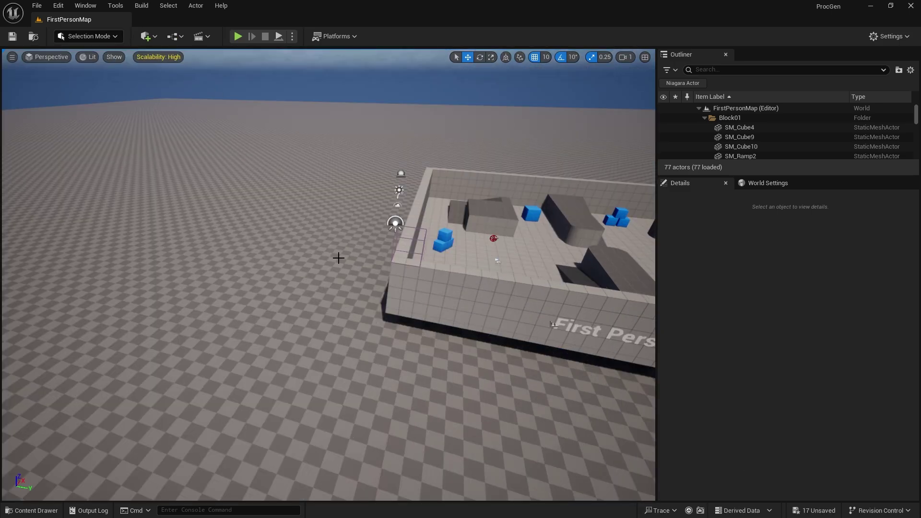
Create a new PCG Graph asset named PCG_Landscape in the Content folder.
right_drag(368, 265, 353, 231)
key(w)
right_drag(263, 446, 258, 452)
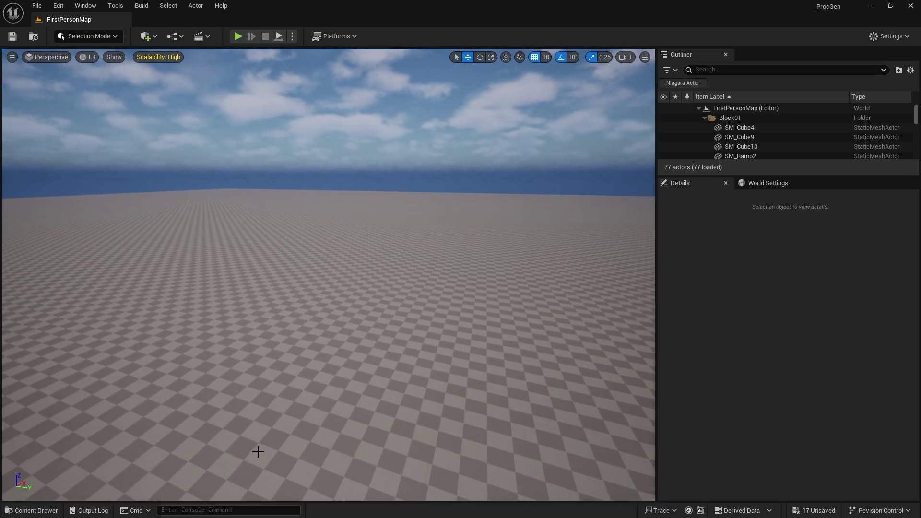
click(36, 511)
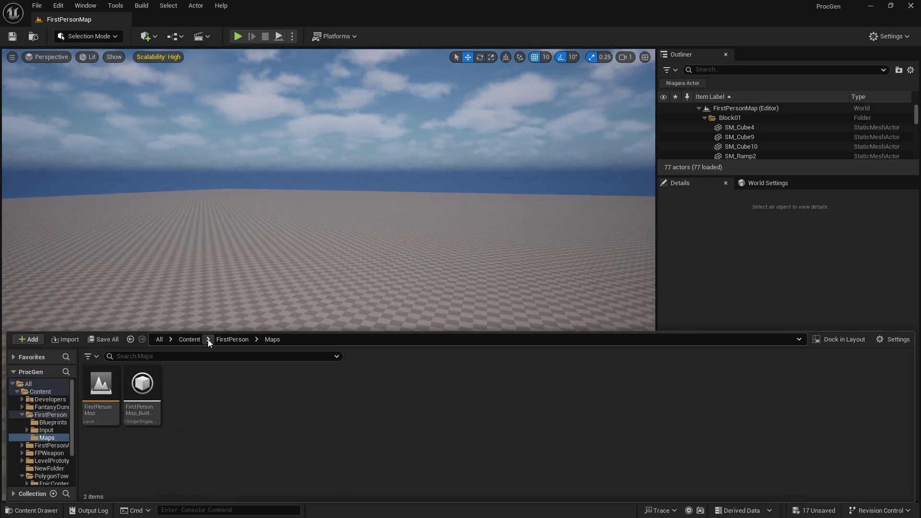
click(190, 340)
right_click(648, 415)
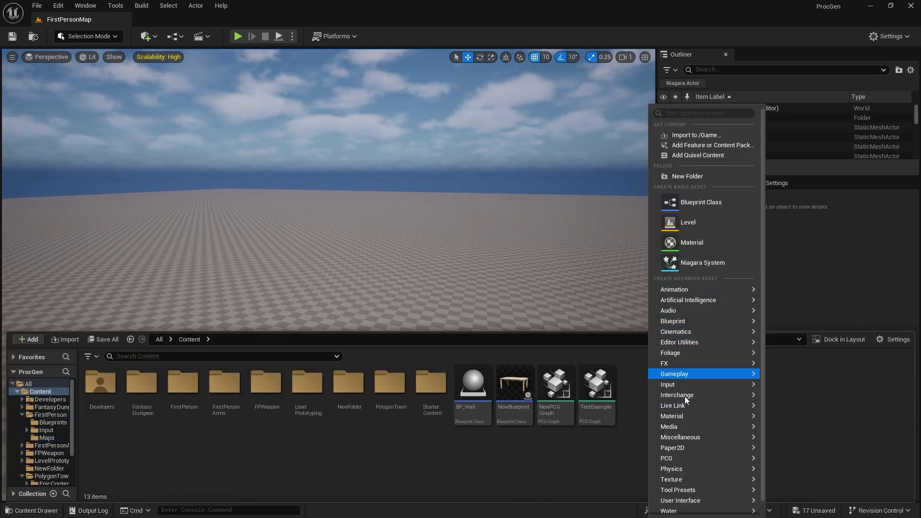
mouse_move(685, 457)
click(815, 467)
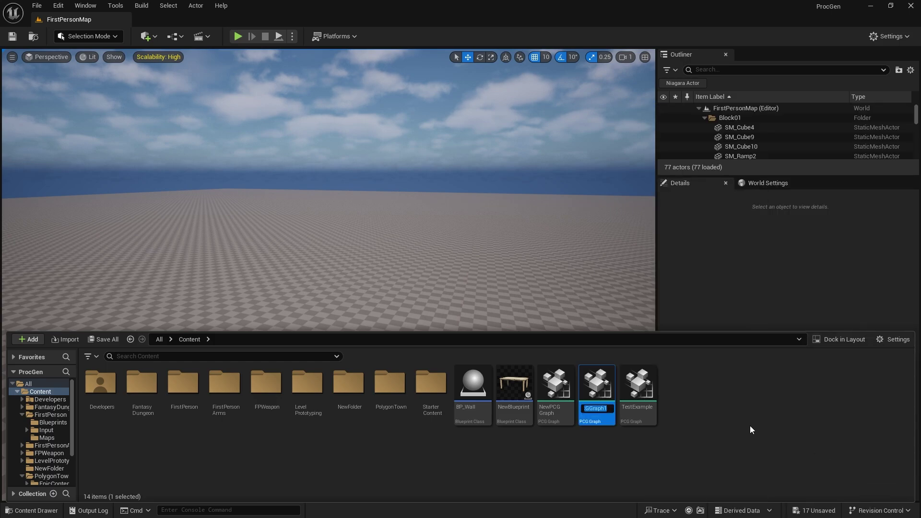
text(PCG)
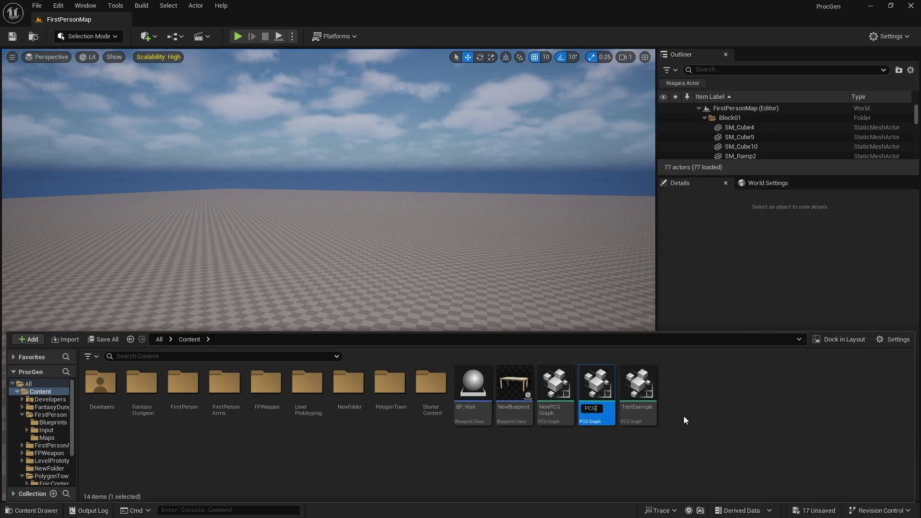
text(_La)
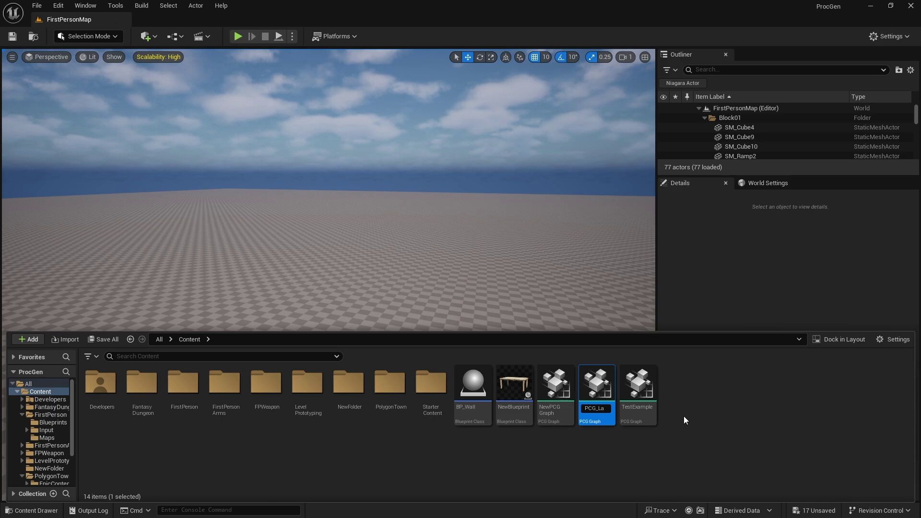
text(ndscape)
key(Return)
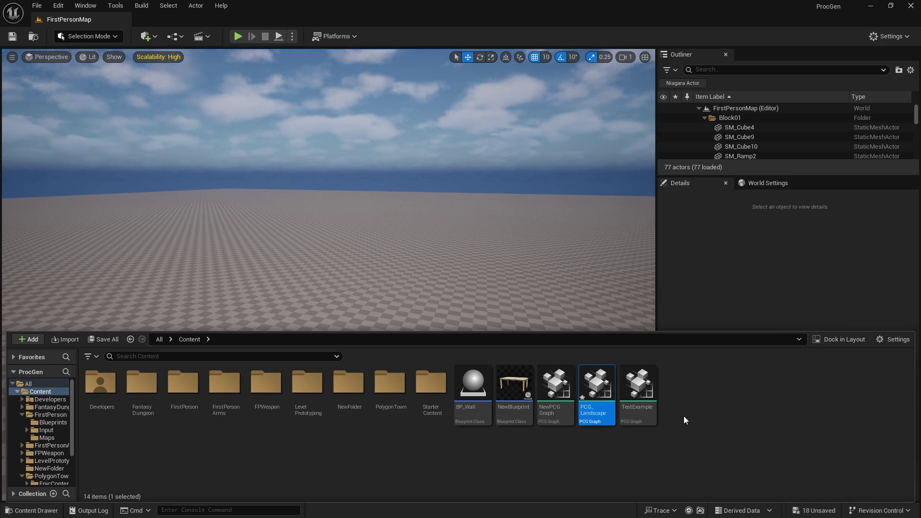
Open the PCG_Landscape graph and add a Get Landscape Data node below the Input and Output nodes.
double_click(597, 390)
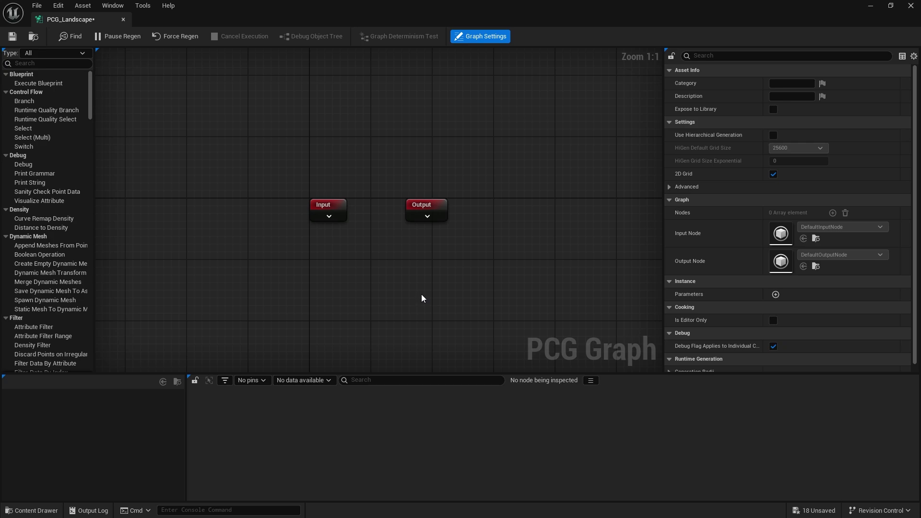
right_drag(385, 266, 447, 210)
right_click(375, 257)
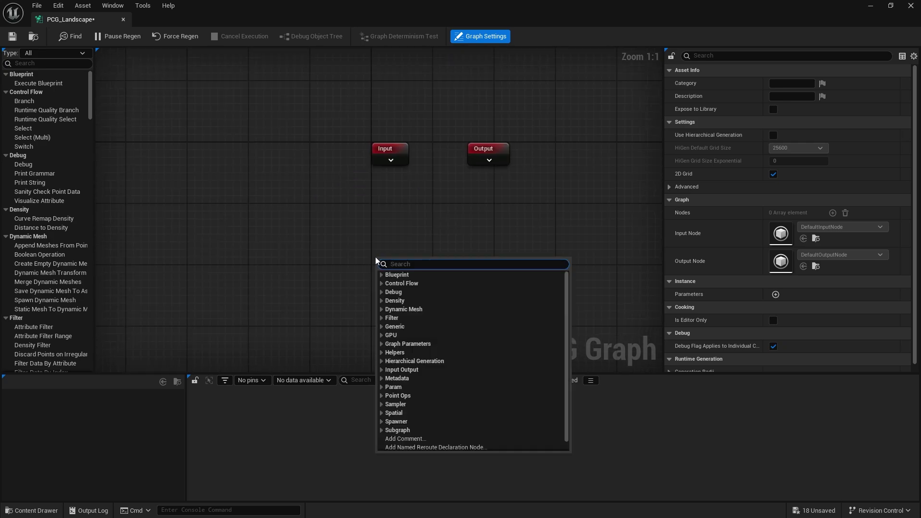
text(land)
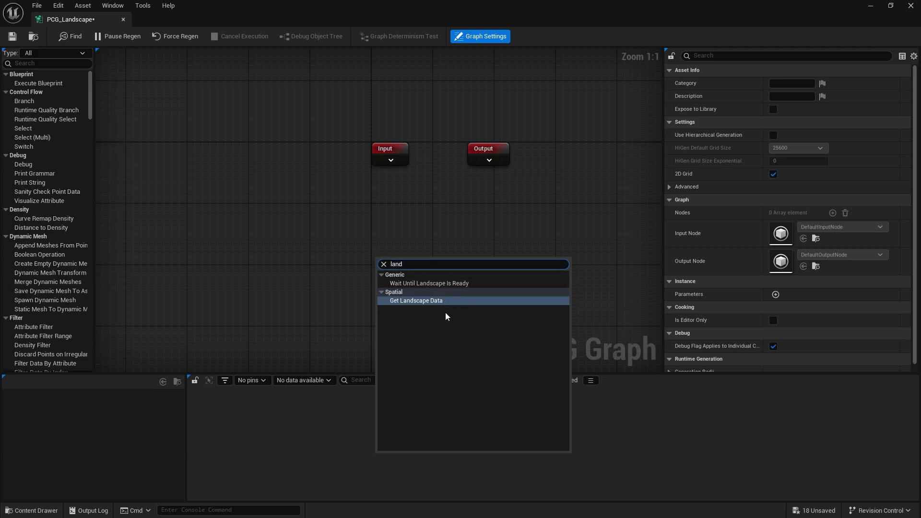
click(438, 301)
Add a Surface Sampler fed by the Get Landscape Data output, align it with that node, and enable its Debug option.
drag(414, 273, 444, 243)
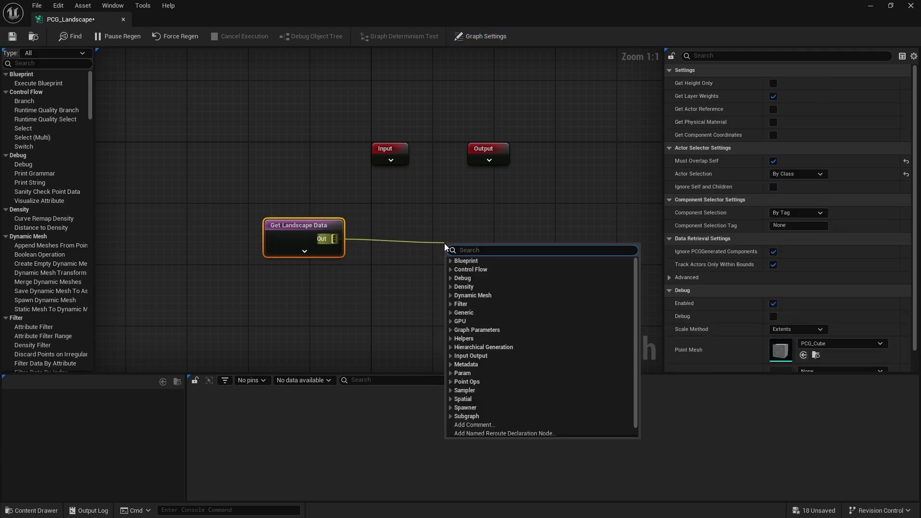
text(sample)
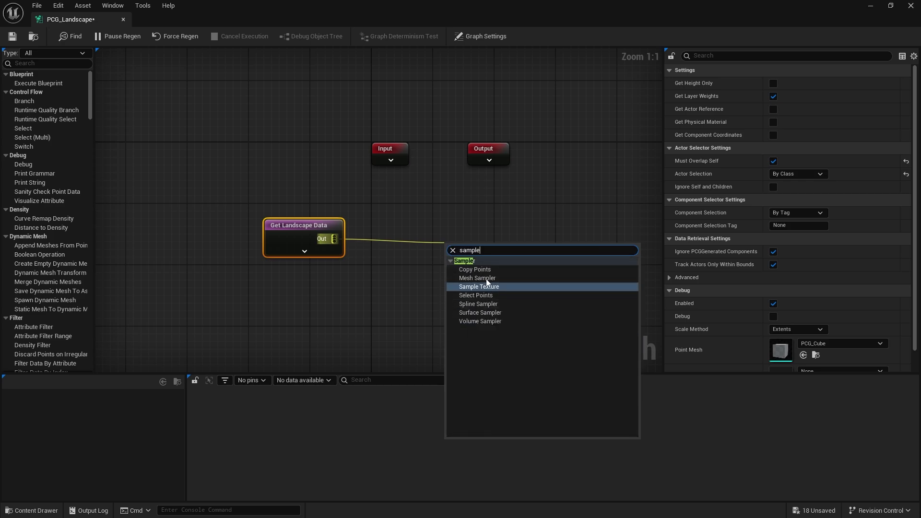
click(489, 312)
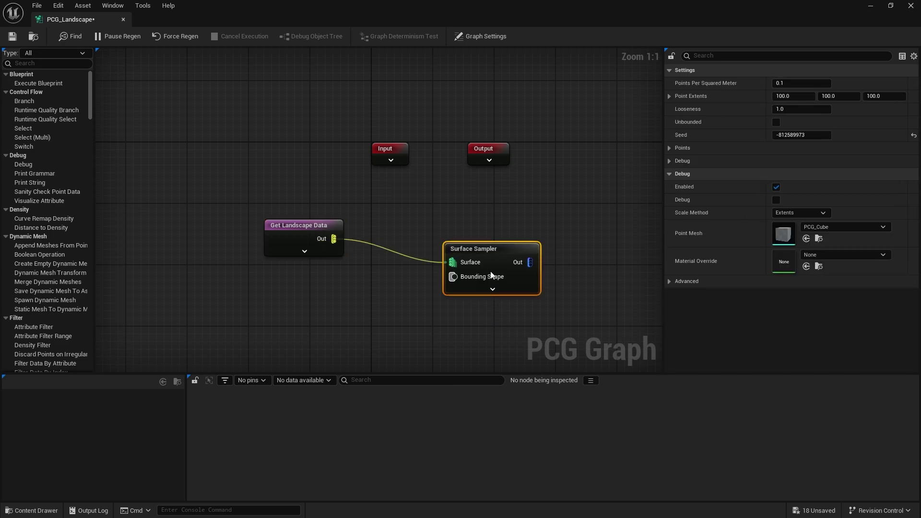
drag(490, 272, 448, 248)
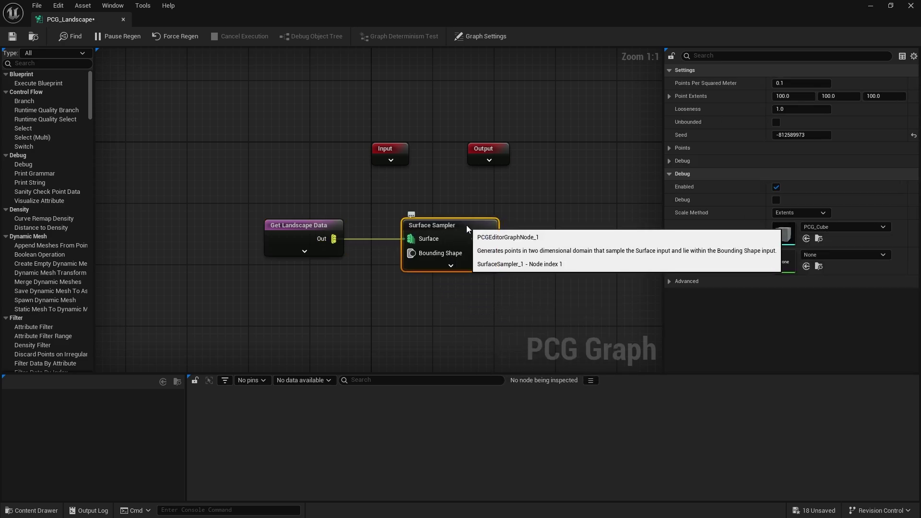
click(776, 199)
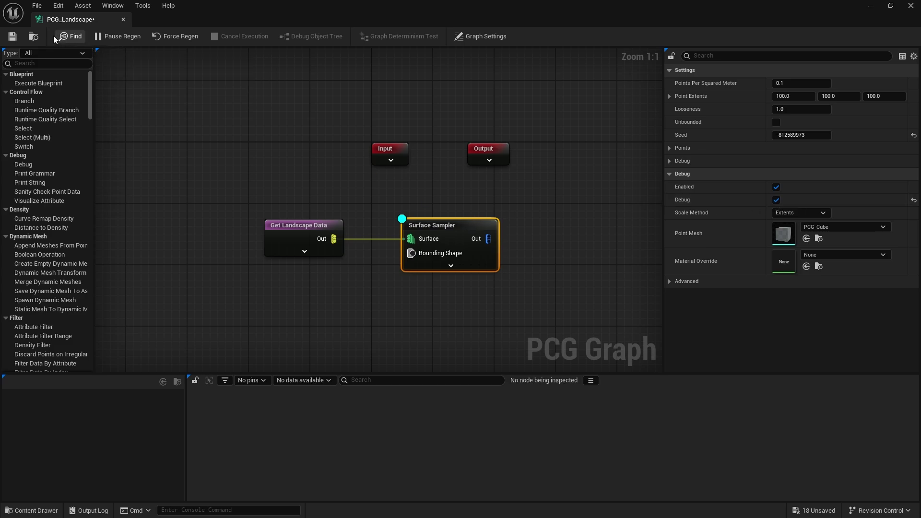
Place the PCG_Landscape graph in the level on the landscape and move its volume along Y to about -4050.
click(872, 7)
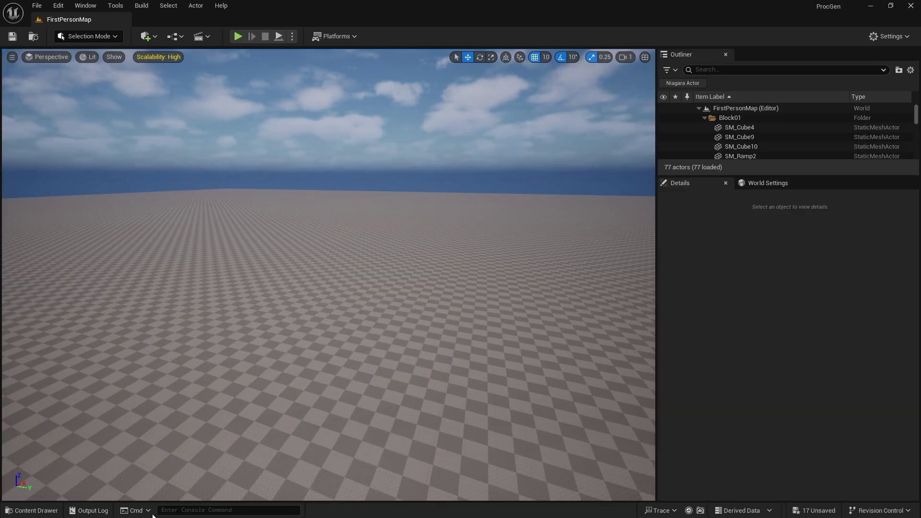
click(33, 510)
drag(598, 384, 365, 308)
mouse_move(365, 376)
right_down()
mouse_move(439, 395)
mouse_move(366, 375)
right_up()
key(s)
key(a)
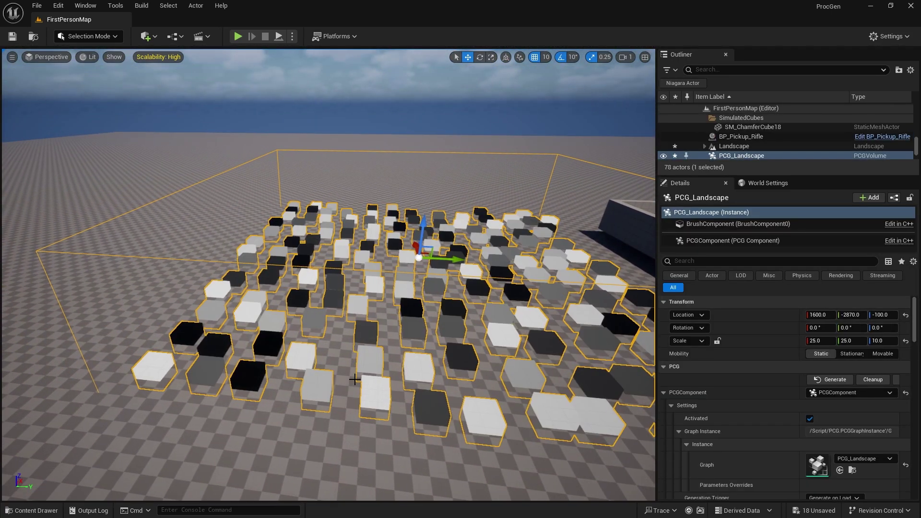
drag(455, 259, 370, 256)
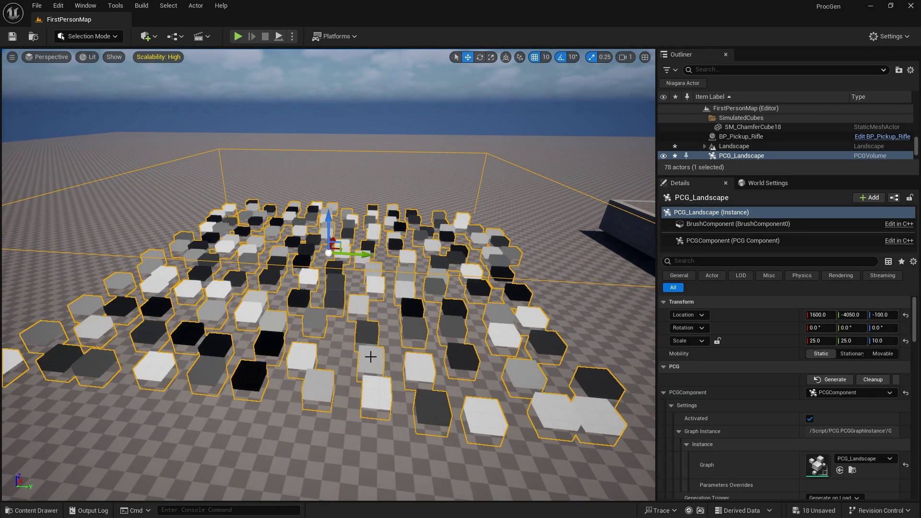
Examine the debug cubes inside the PCG_Landscape volume alongside the Surface Sampler's debug settings.
mouse_move(392, 364)
right_down()
mouse_move(389, 391)
mouse_move(411, 413)
mouse_move(408, 403)
mouse_move(345, 379)
mouse_move(400, 364)
right_up()
key(d)
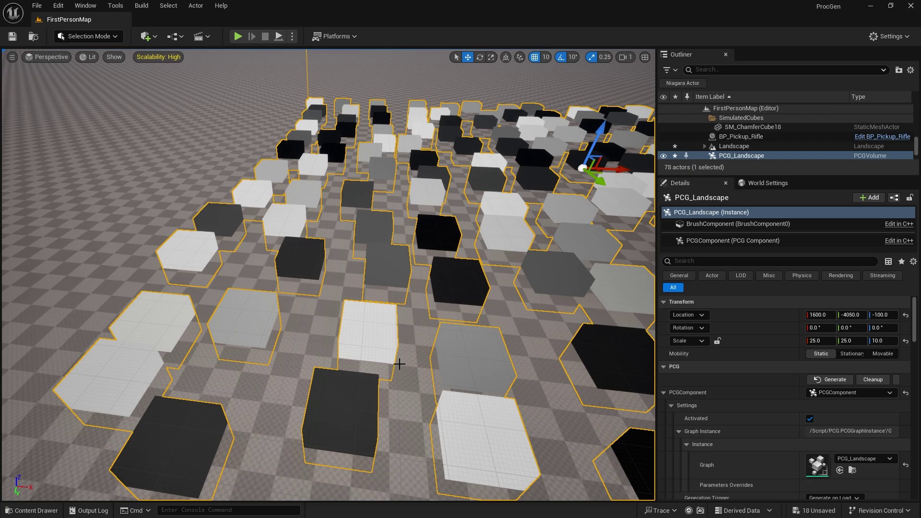
right_drag(406, 355, 427, 343)
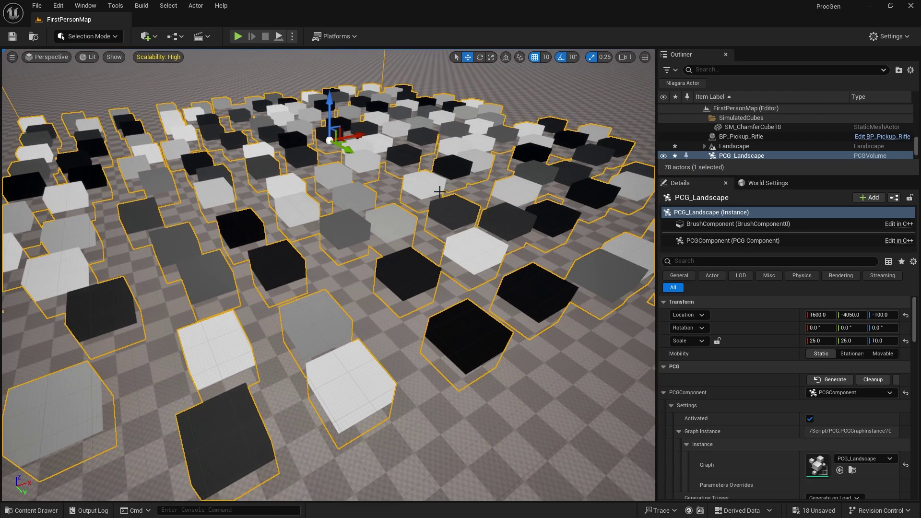
click(32, 512)
double_click(597, 408)
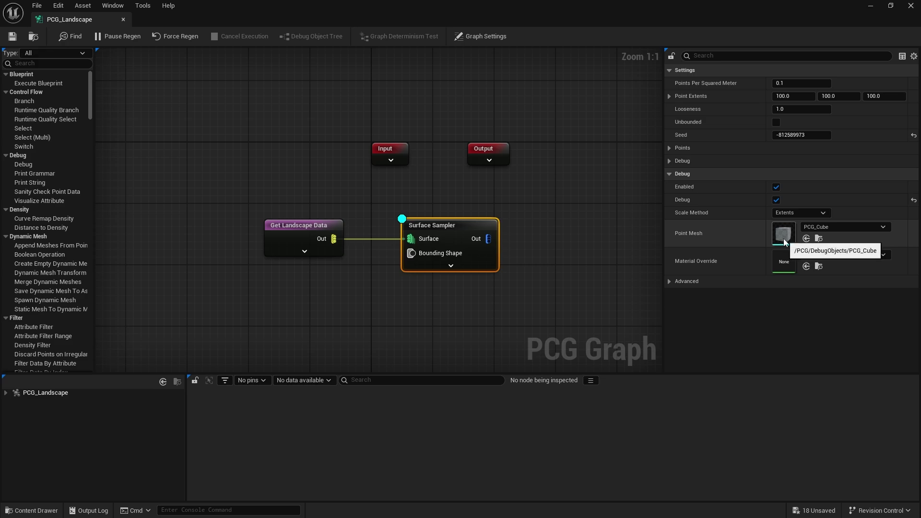
drag(819, 6, 776, 165)
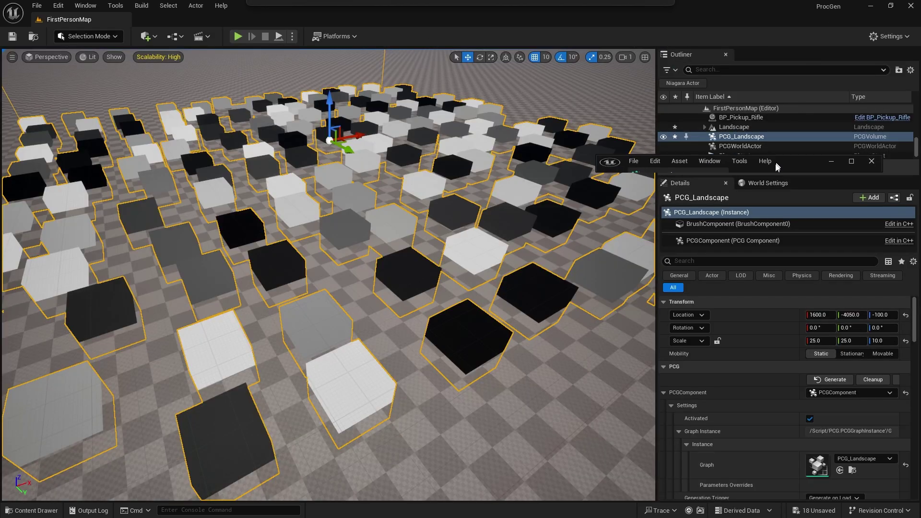
right_drag(329, 309, 238, 232)
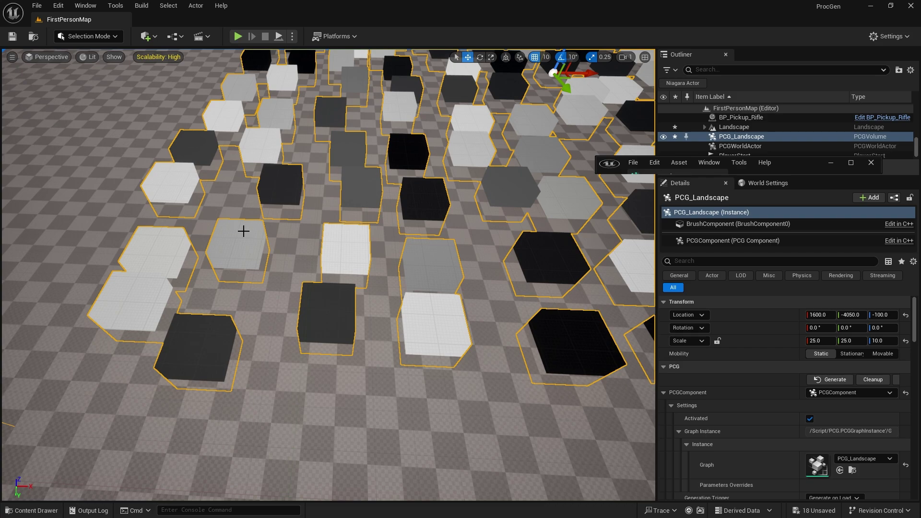
Enable Unbounded on the Surface Sampler and check the sampled points across the landscape in the level.
click(850, 163)
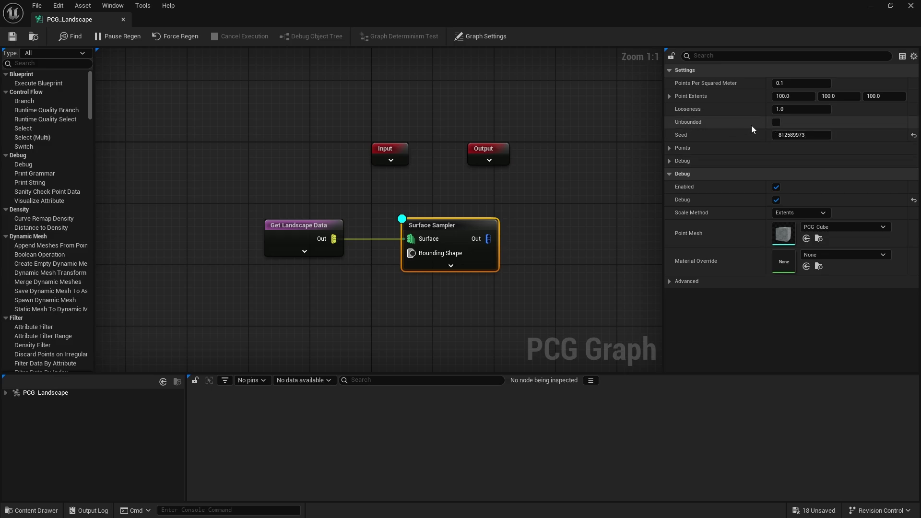
click(777, 123)
click(871, 6)
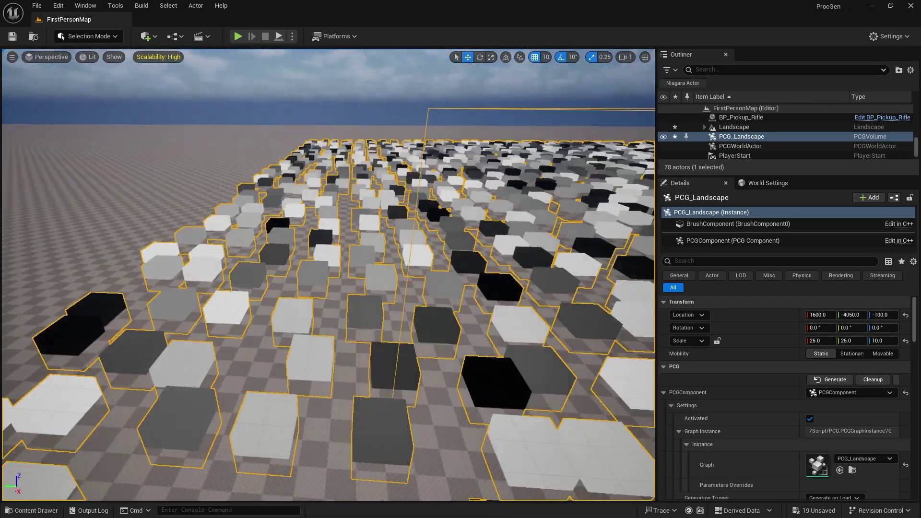
right_drag(329, 275, 470, 278)
key(a)
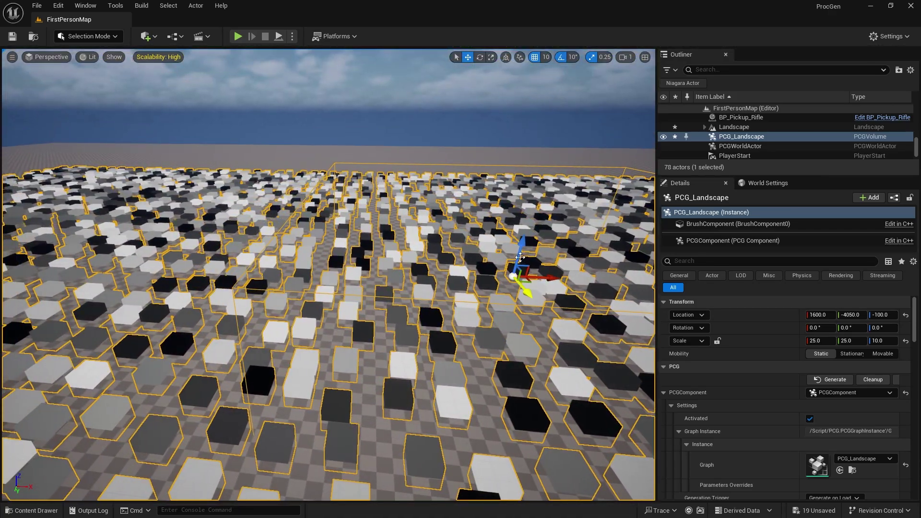
Open the PCG_Landscape graph and disable Unbounded on the Surface Sampler.
click(51, 511)
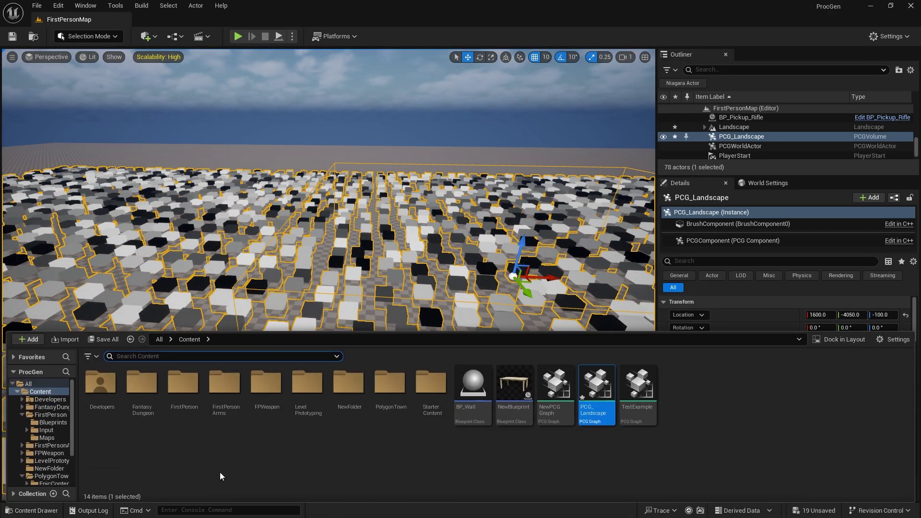
double_click(594, 406)
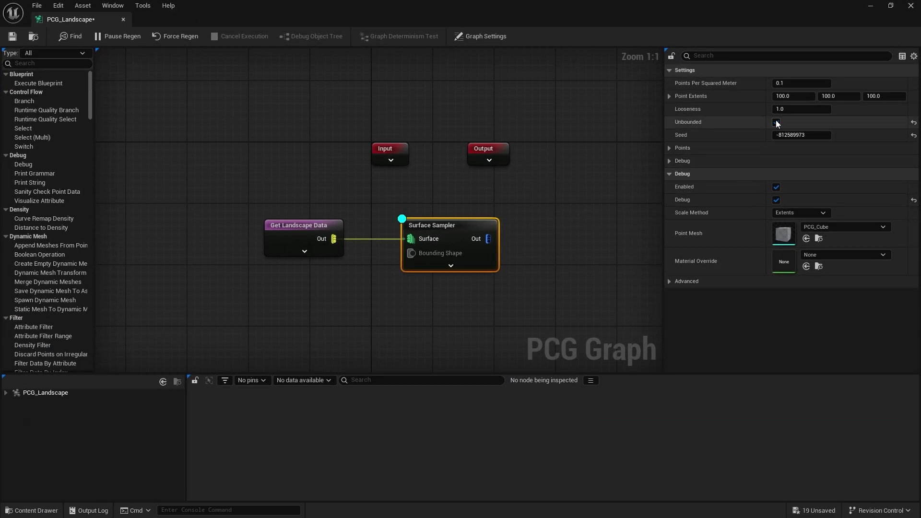
click(776, 121)
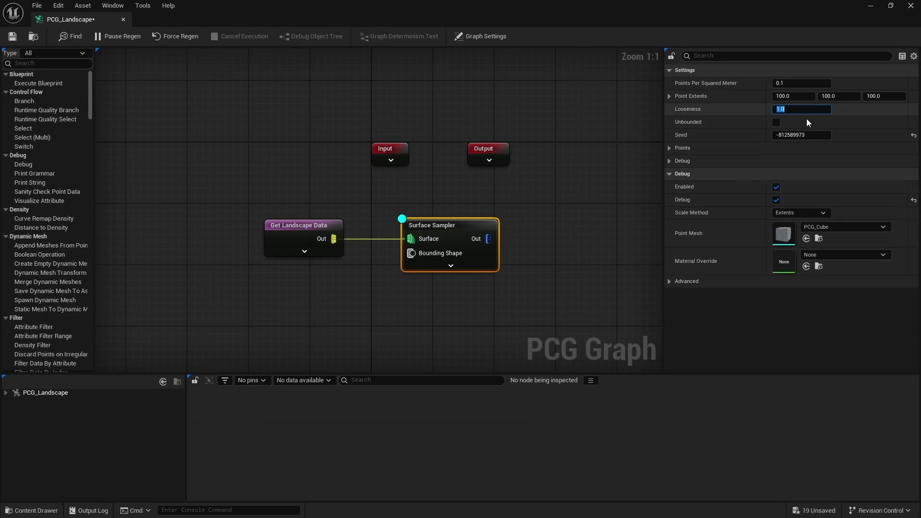
Try Looseness values of 10 and 0 on the Surface Sampler, save the graph, and check the debug points in the level.
text(10)
key(Return)
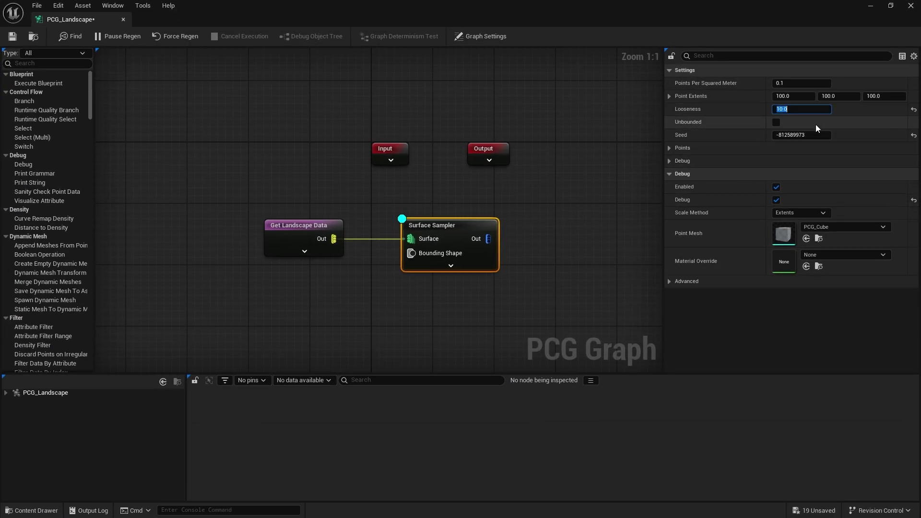
text(0)
key(Return)
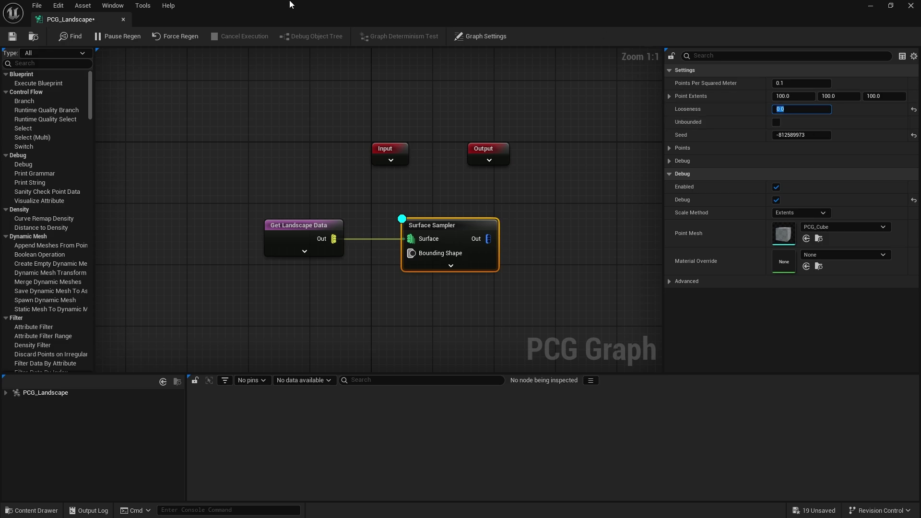
click(12, 36)
click(870, 9)
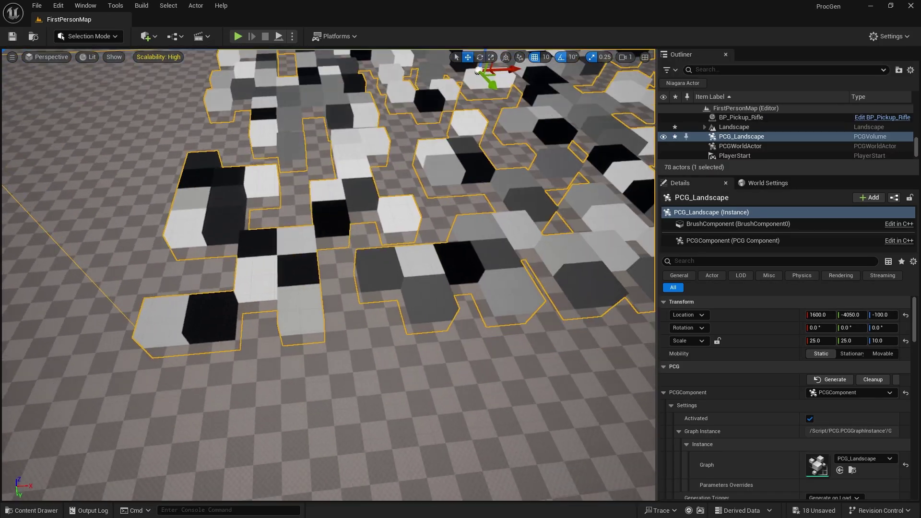
right_drag(446, 299, 408, 298)
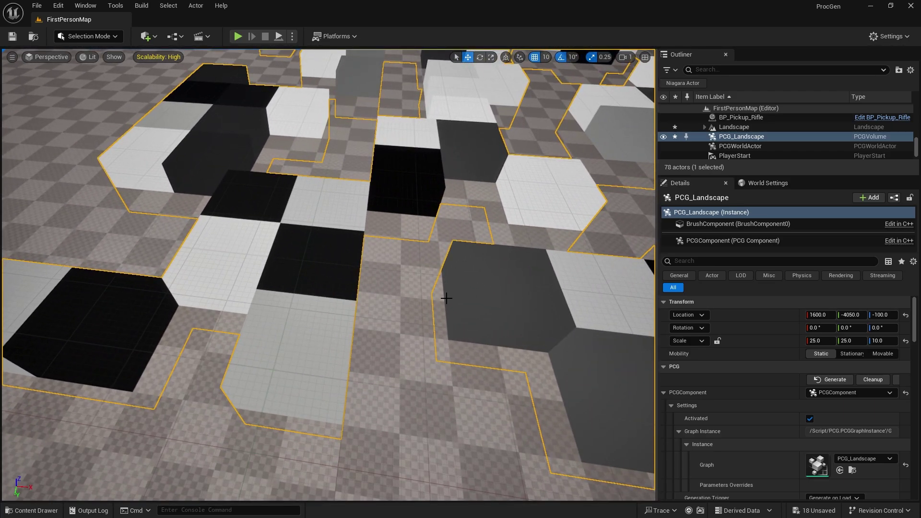
scroll(364, 303, down, 10)
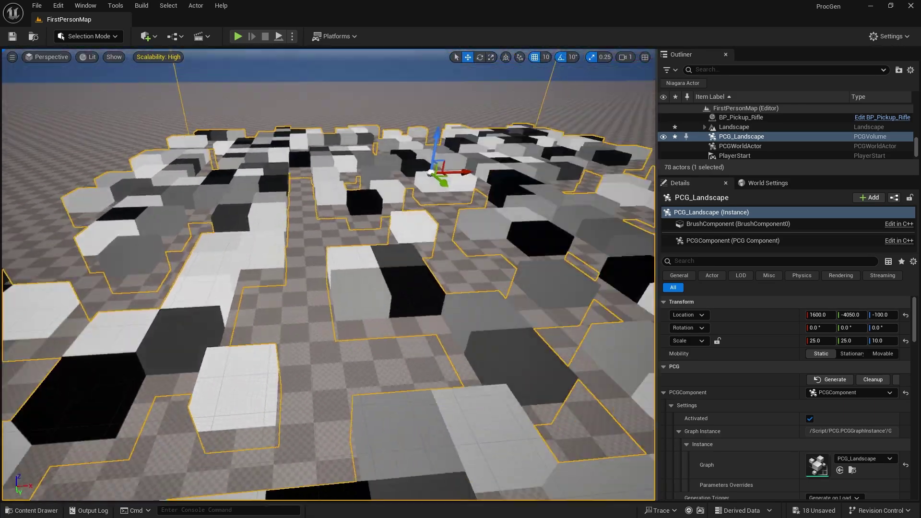
scroll(366, 302, down, 2)
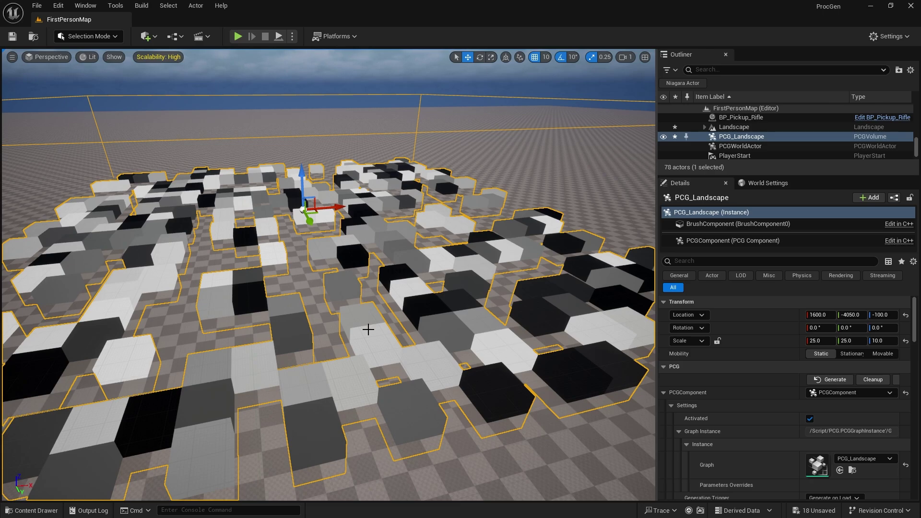
right_drag(368, 329, 355, 337)
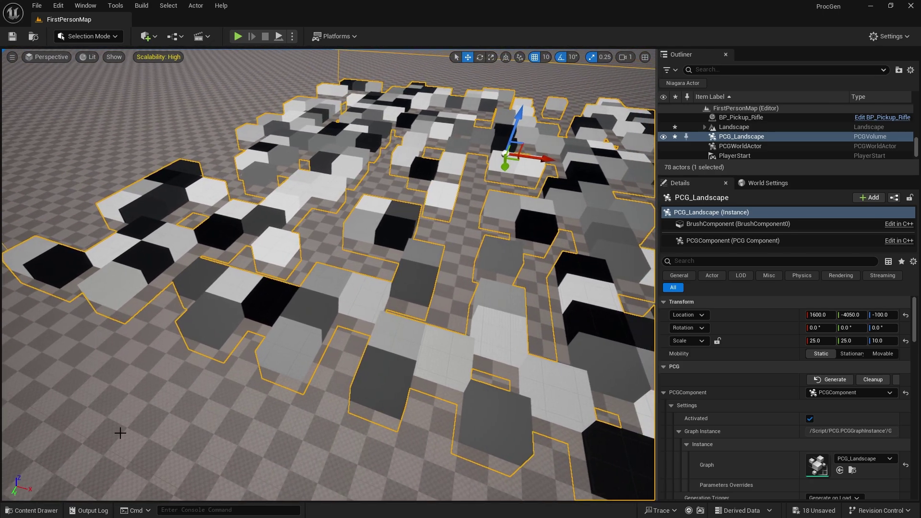
Set the Surface Sampler's Looseness to 1 in the PCG_Landscape graph and return to the level.
click(56, 510)
double_click(597, 393)
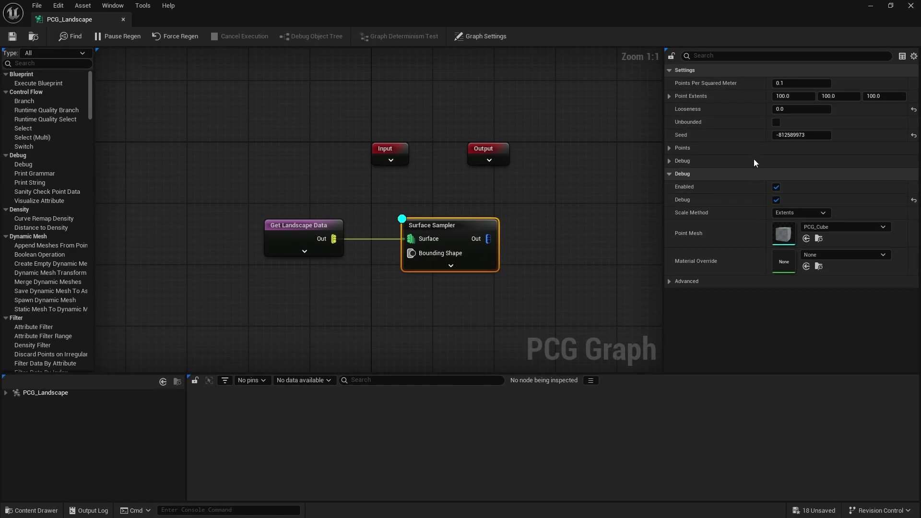
click(785, 109)
text(1)
key(Return)
click(732, 332)
click(872, 5)
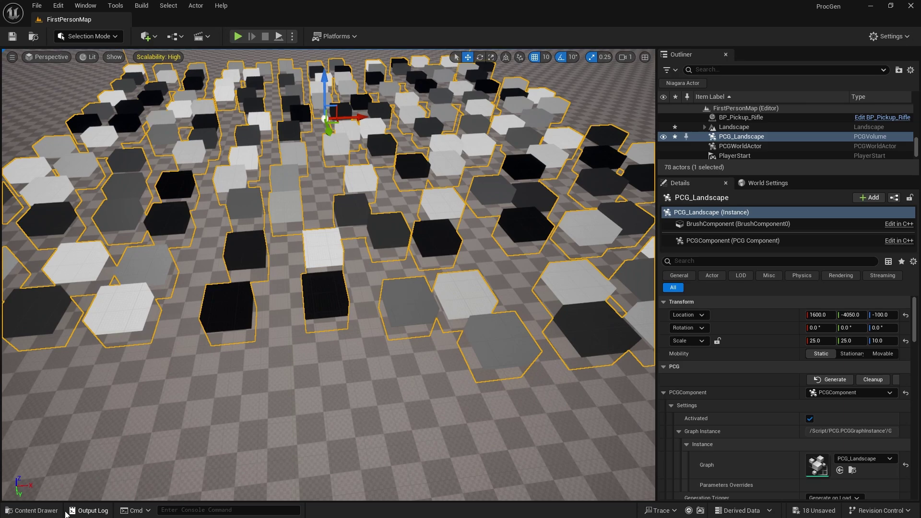
Examine the Debug and Points settings of the Surface Sampler in the PCG_Landscape graph.
click(48, 511)
double_click(597, 414)
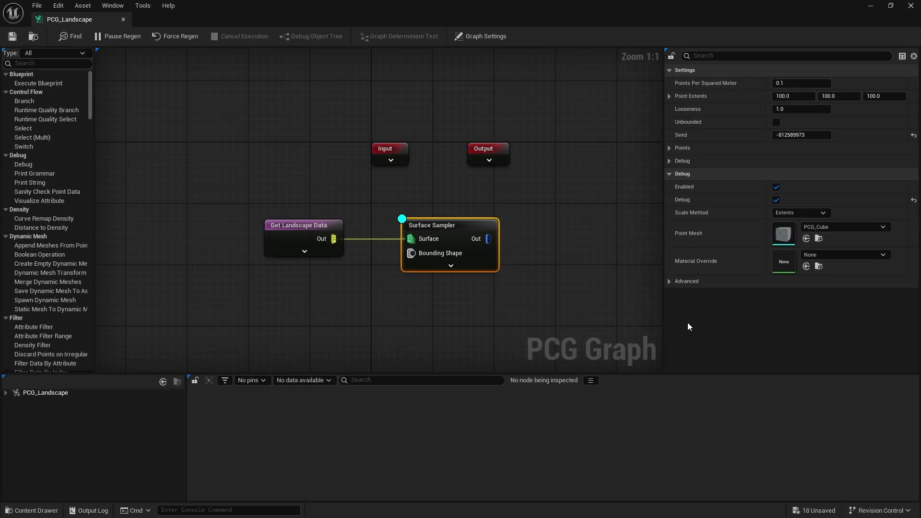
click(671, 162)
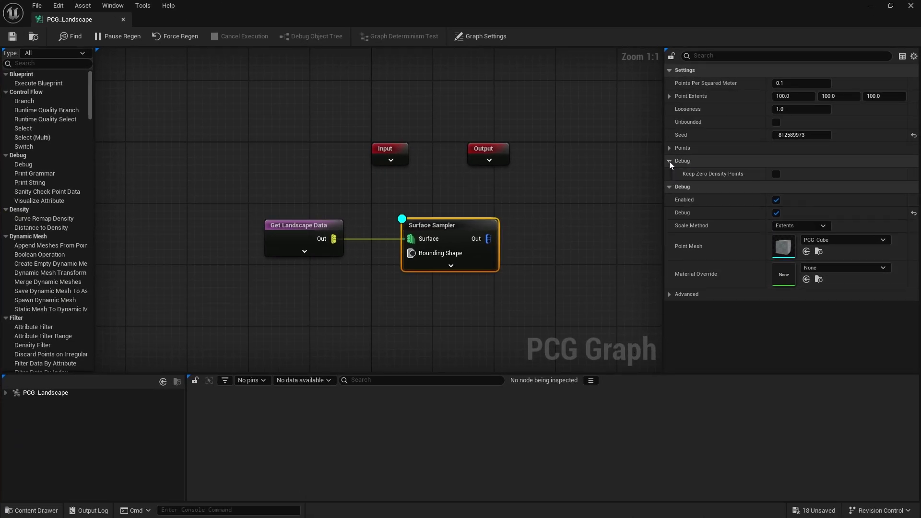
click(669, 161)
click(669, 148)
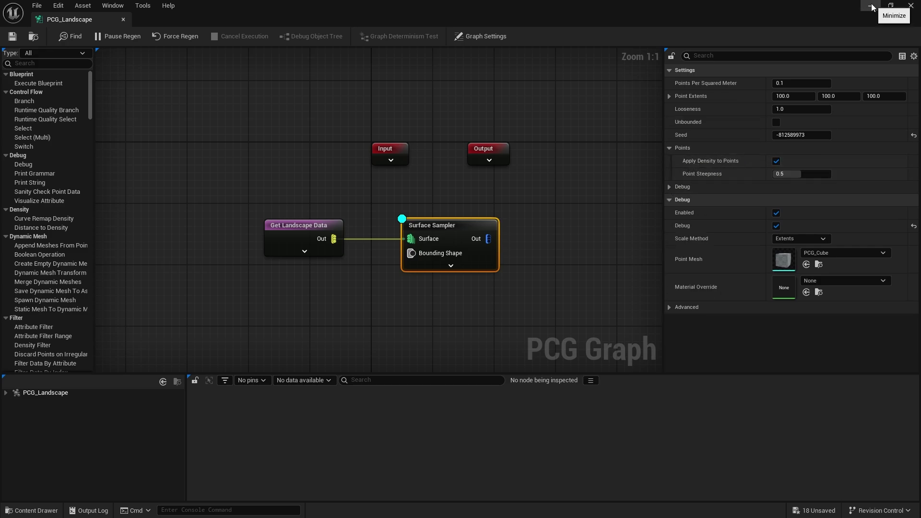
click(891, 5)
click(828, 8)
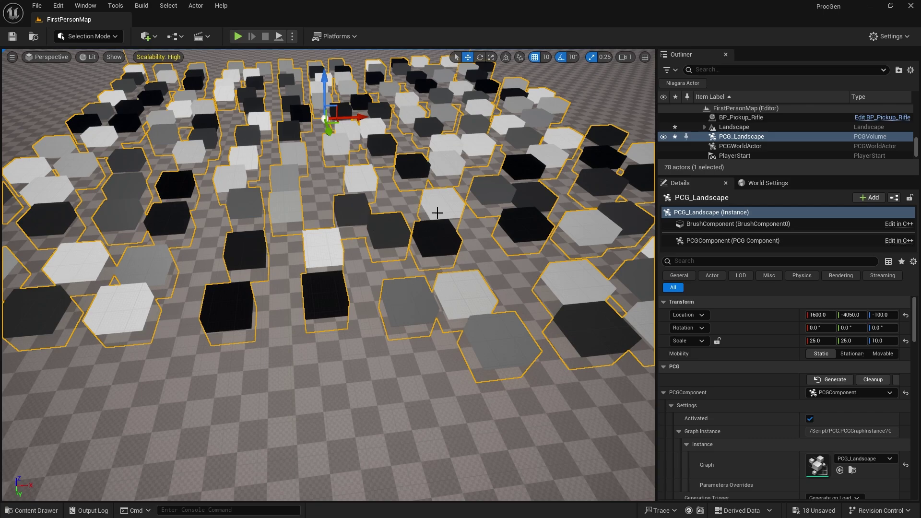
Move the PCG_Landscape volume along Y to about -4140.
right_drag(412, 271, 428, 196)
key(s)
right_drag(455, 253, 395, 172)
key(a)
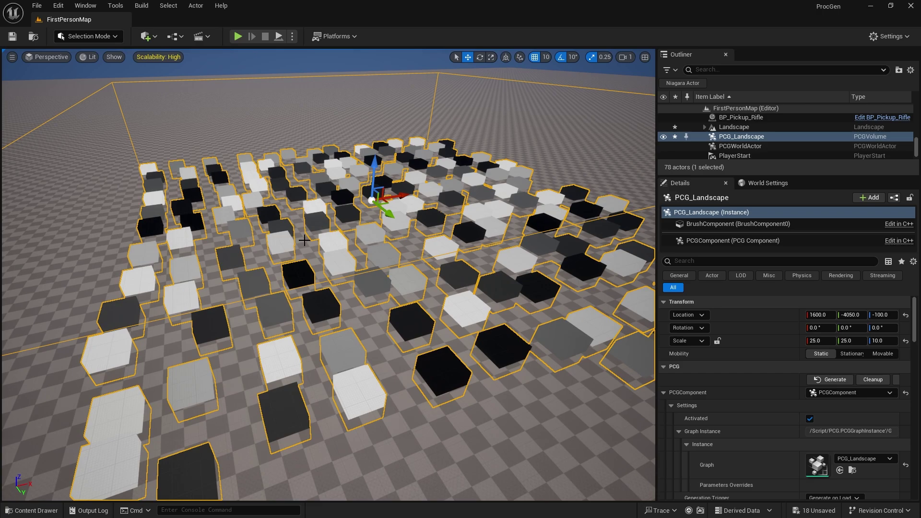
right_drag(143, 415, 441, 311)
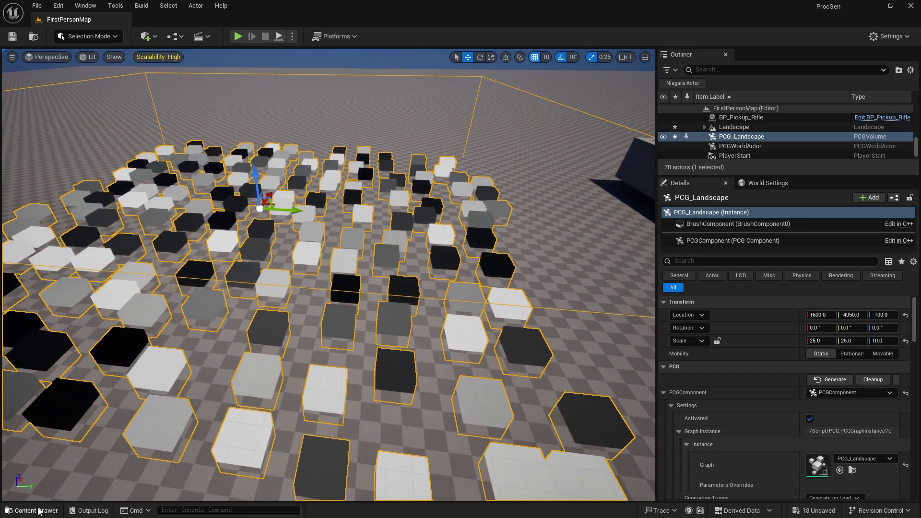
right_drag(569, 253, 528, 239)
drag(457, 272, 460, 265)
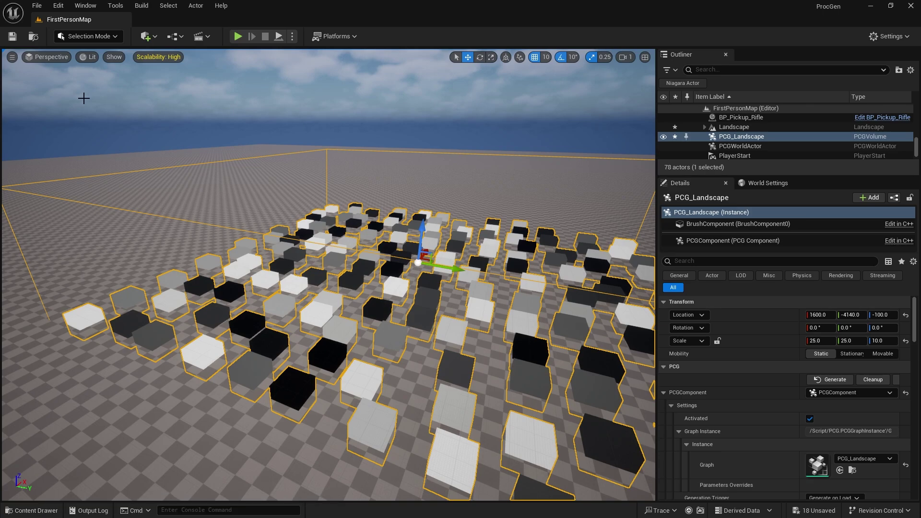
Sculpt a broad hill in the landscape beneath the debug points, return to Selection mode, and check how the points follow the terrain.
right_drag(185, 110, 188, 147)
click(77, 38)
click(98, 63)
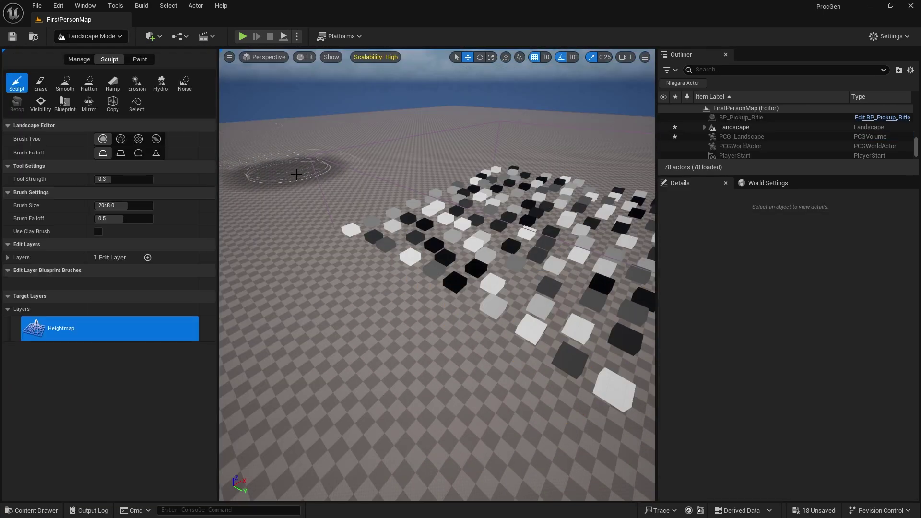
mouse_move(375, 212)
mouse_down()
mouse_move(315, 315)
mouse_move(432, 384)
mouse_move(401, 201)
mouse_move(465, 210)
mouse_move(169, 86)
mouse_up()
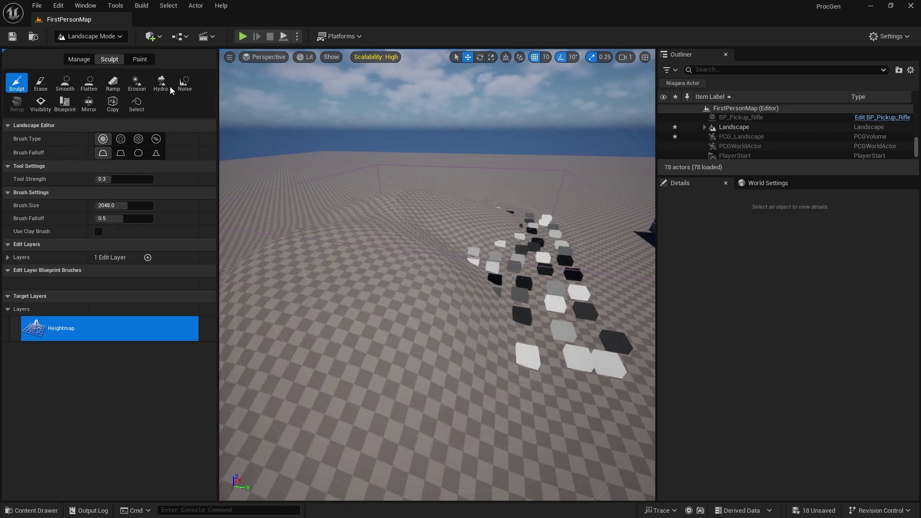
click(110, 38)
click(108, 53)
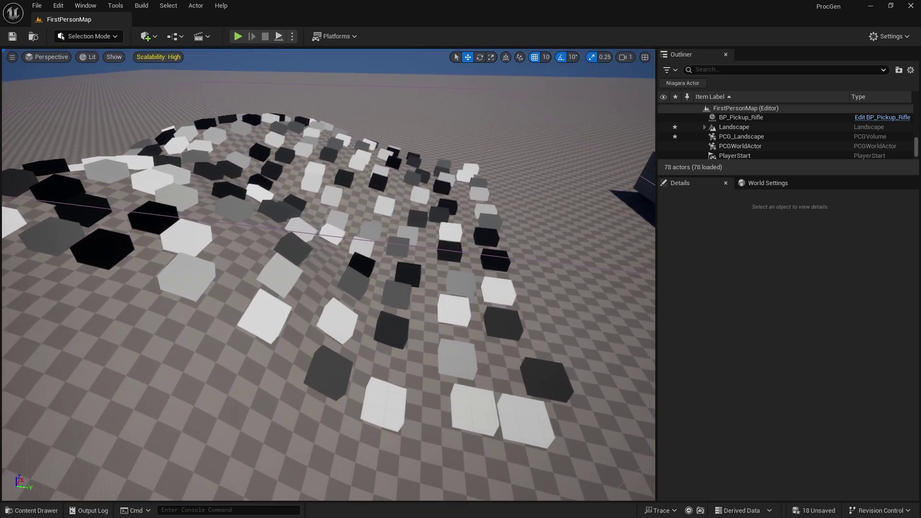
mouse_move(380, 244)
right_down()
mouse_move(350, 226)
mouse_move(379, 243)
right_up()
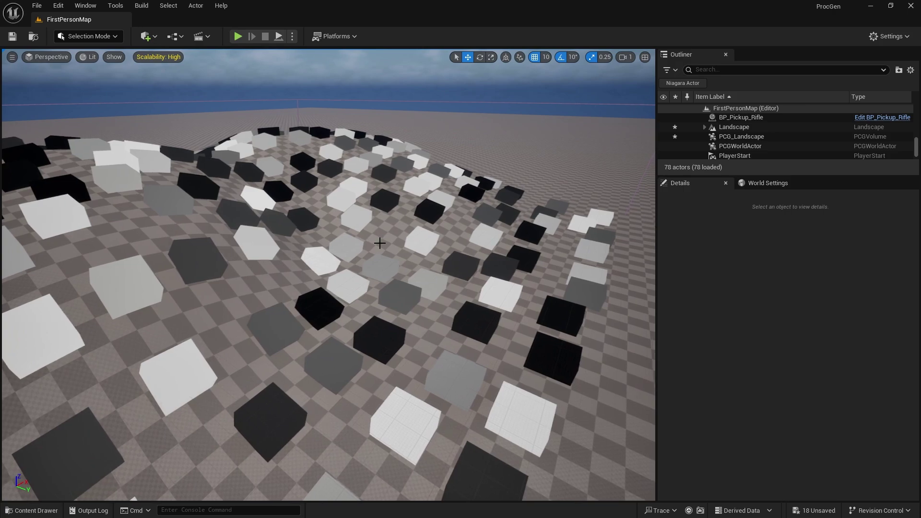
right_drag(380, 266, 288, 243)
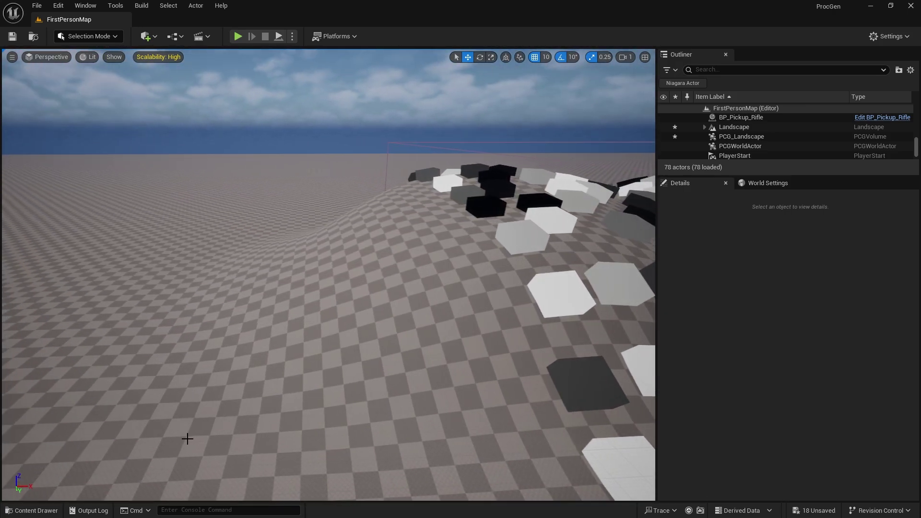
Create a new PCG Graph asset named PCG_Spline in the Content folder.
click(32, 510)
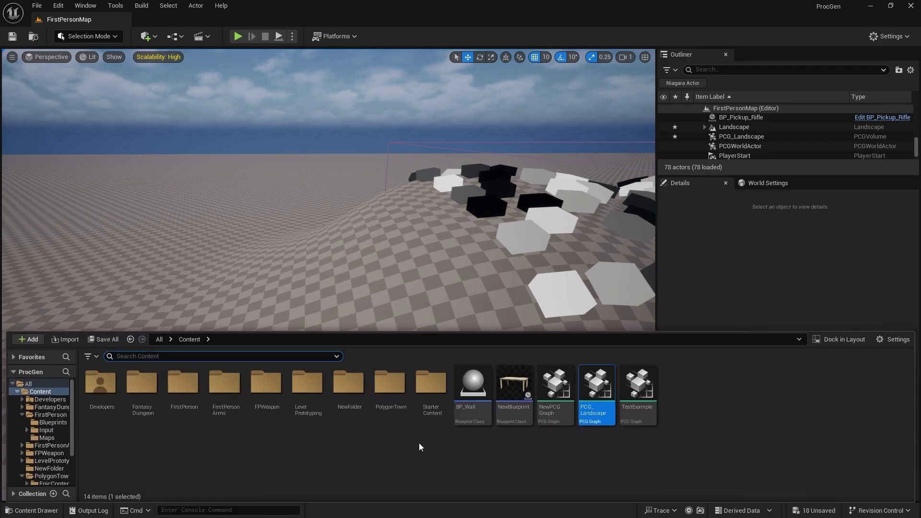
right_click(623, 451)
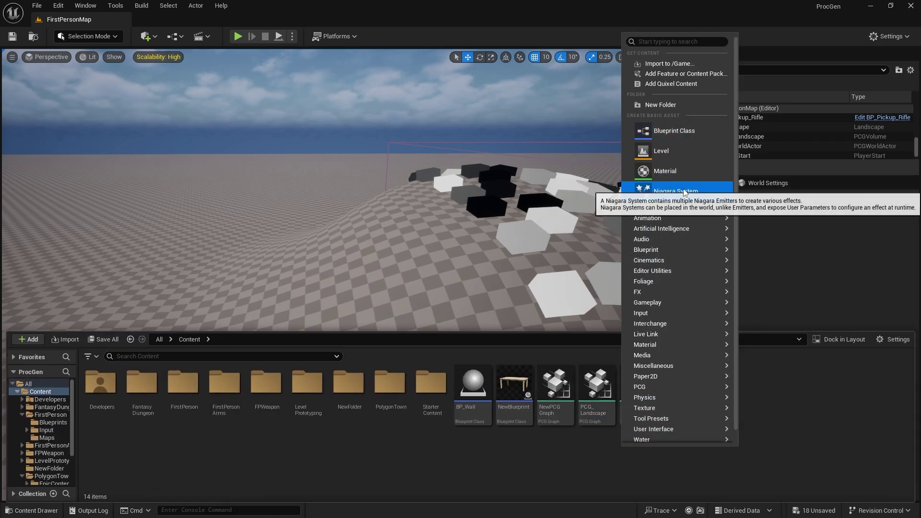
mouse_move(670, 387)
click(791, 398)
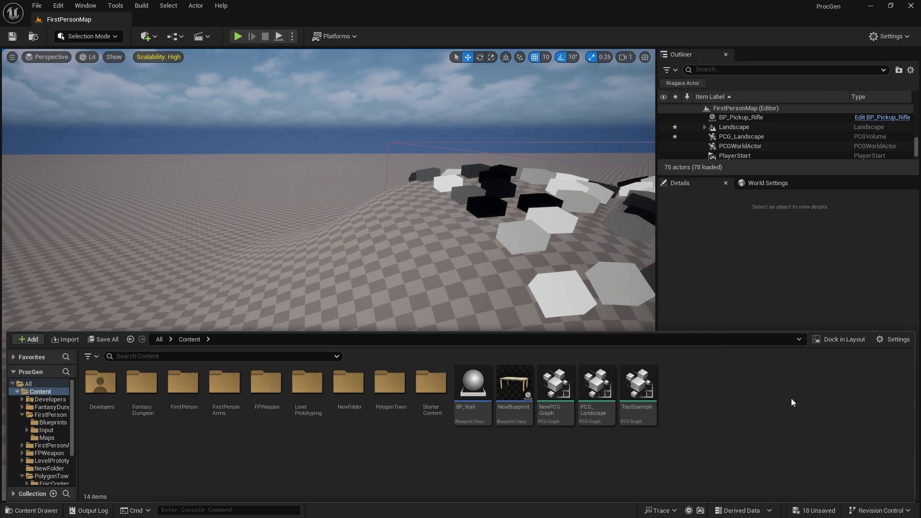
text(PCG)
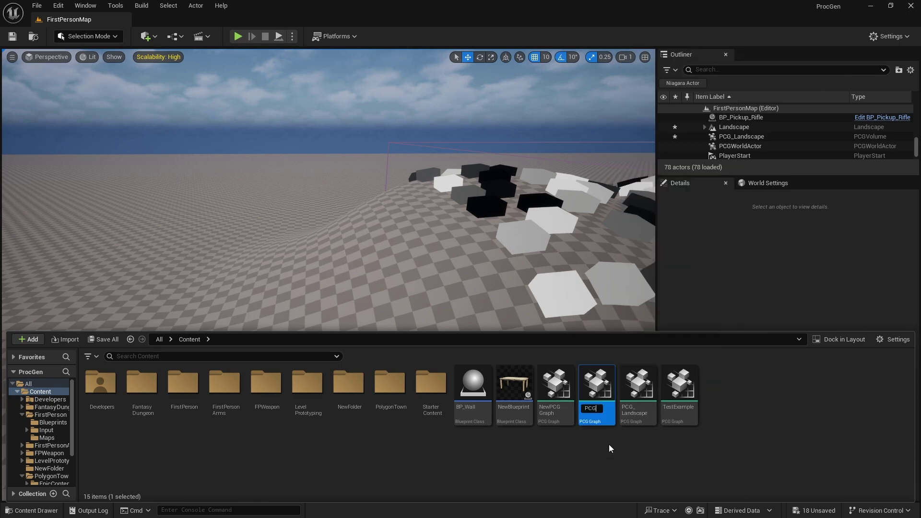
text(_Spline)
key(Return)
Open the PCG_Spline graph and add a Spline Sampler node below the Input and Output nodes.
double_click(629, 381)
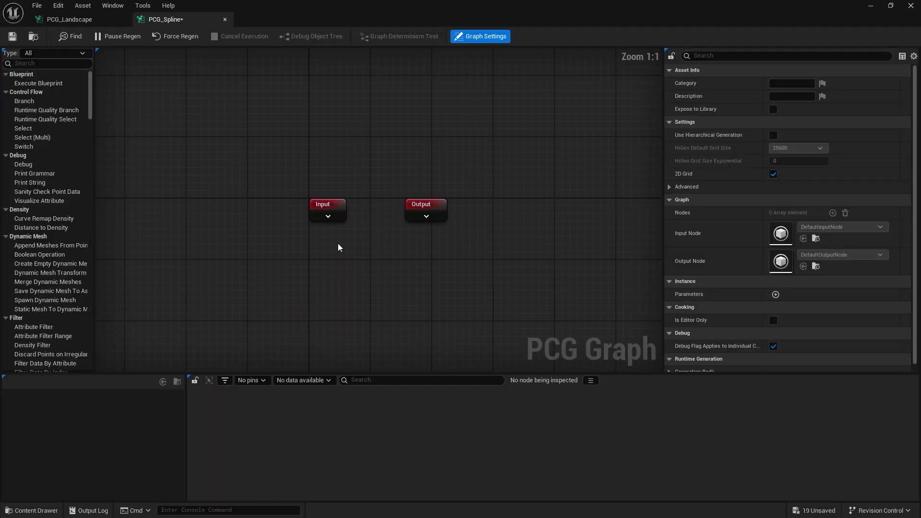
right_click(289, 223)
text(spline)
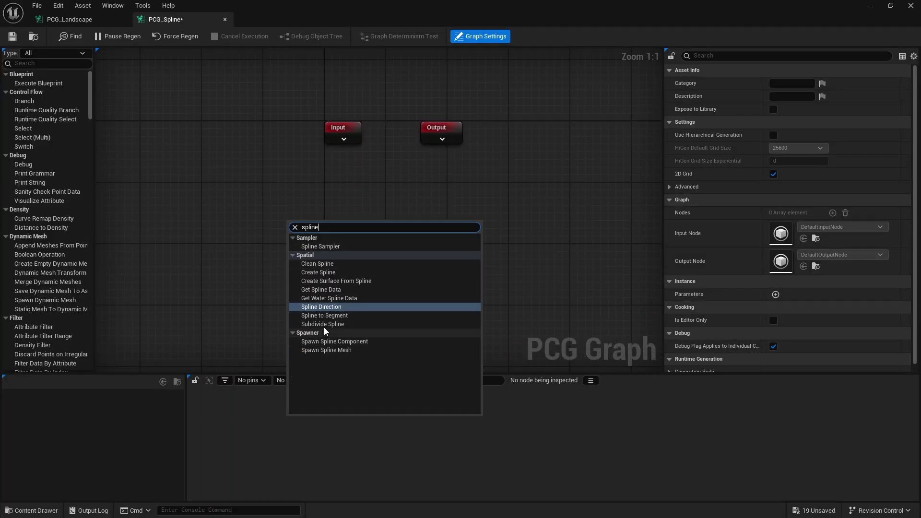
click(335, 249)
drag(370, 227, 461, 219)
Add a Get Spline Data node feeding the Spline Sampler's Spline input, and enable Debug on the Spline Sampler.
right_click(263, 235)
right_click(265, 235)
text(spline)
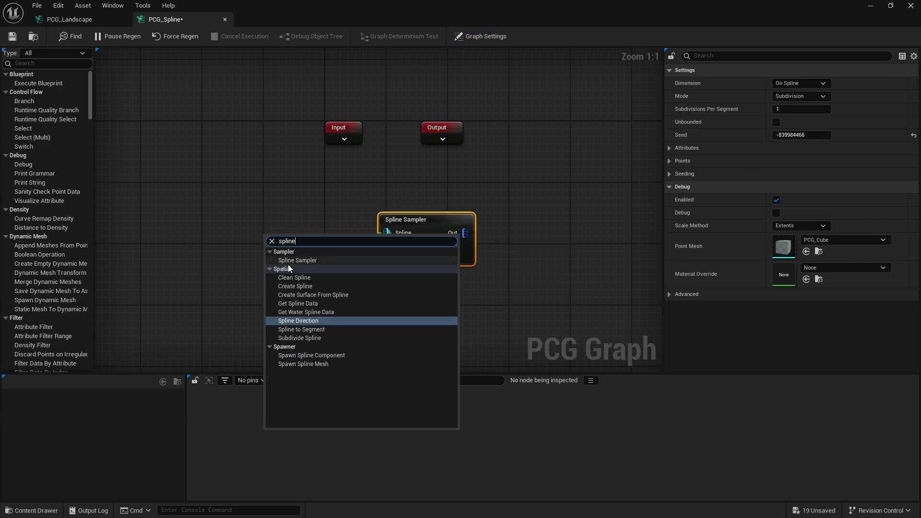
click(314, 302)
drag(292, 244, 278, 217)
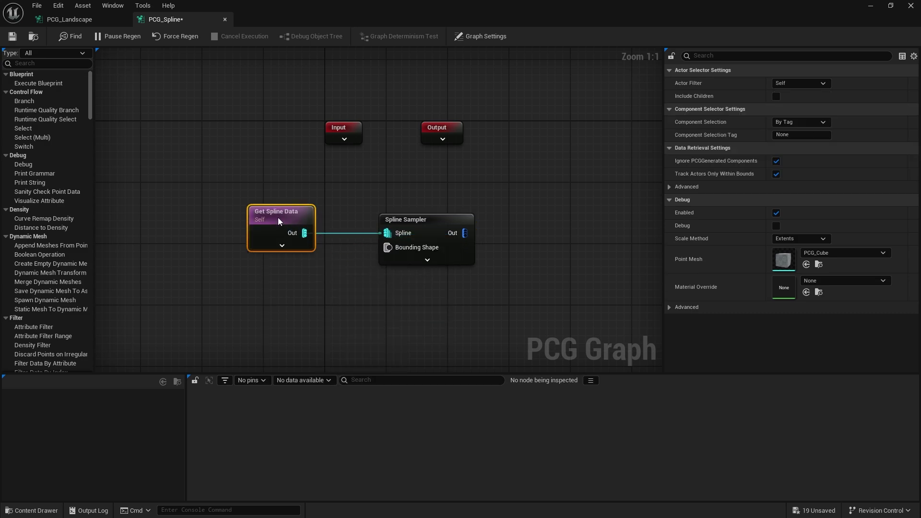
click(436, 228)
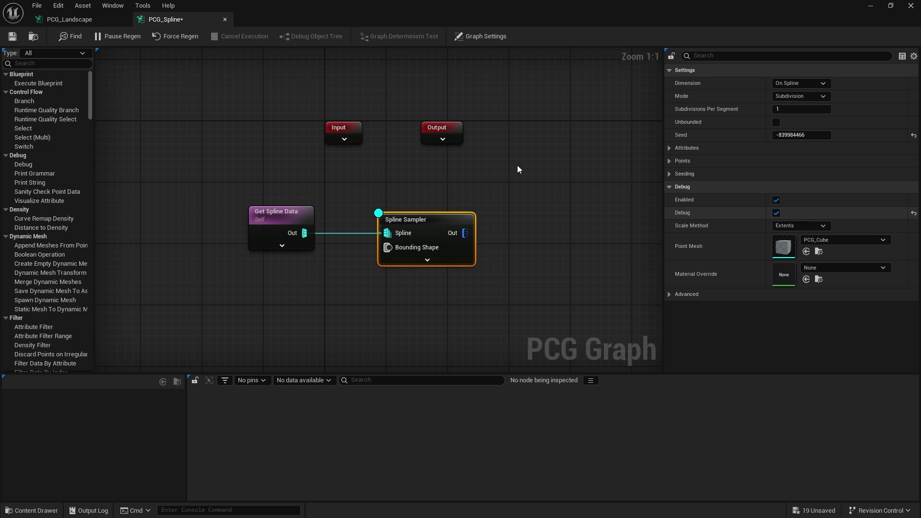
Place the PCG_Spline graph in the level beside the sculpted hill, at about X -2990, Y -4260, Z 60.
click(873, 5)
click(36, 510)
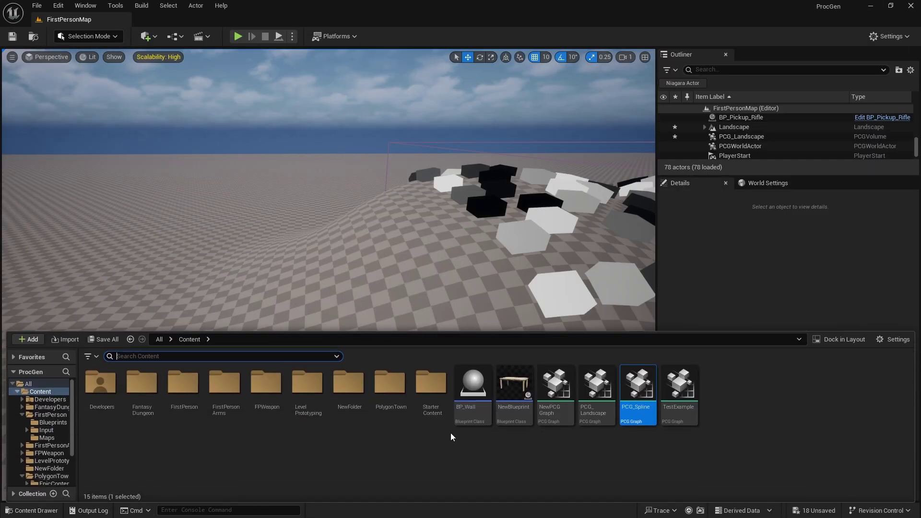
drag(637, 411, 191, 295)
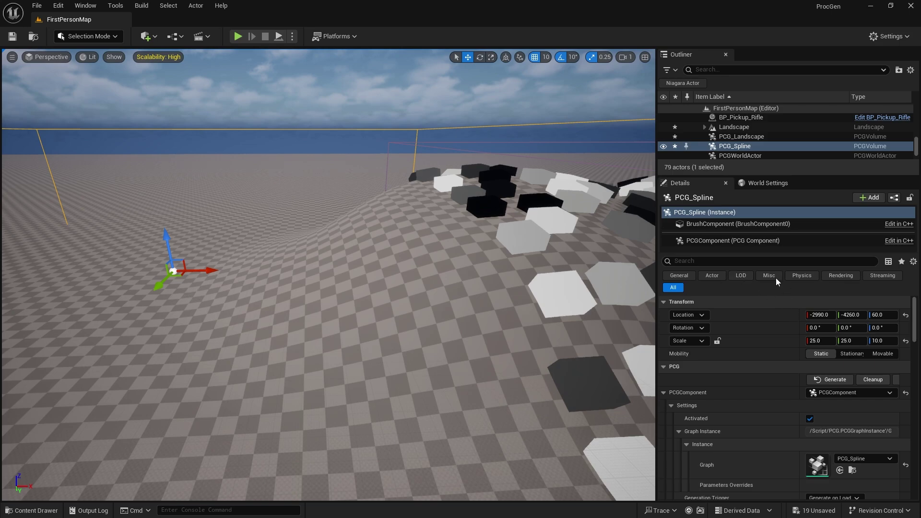
Add a Spline component to the PCG_Spline volume.
click(871, 199)
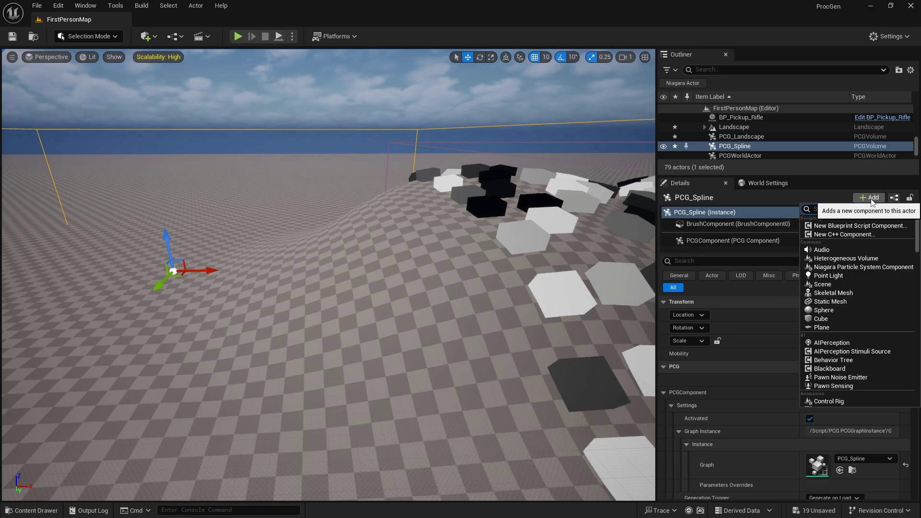
text(spline)
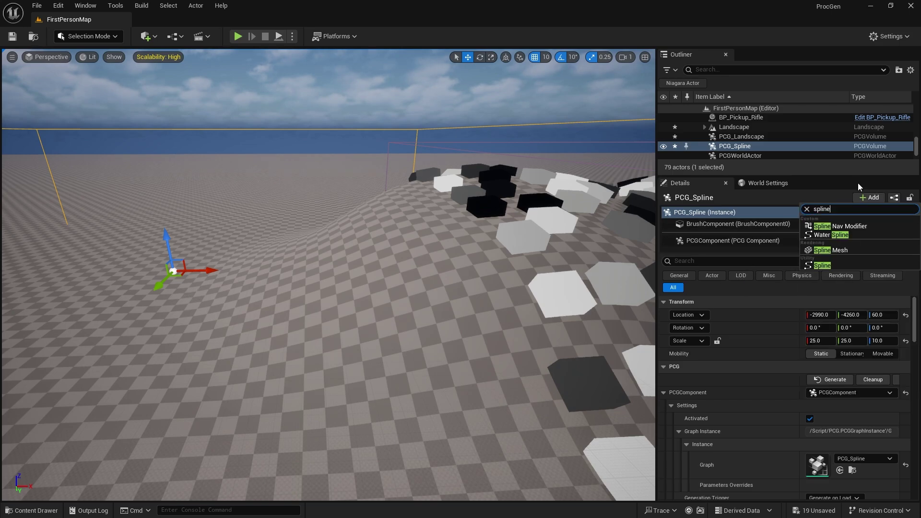
click(844, 267)
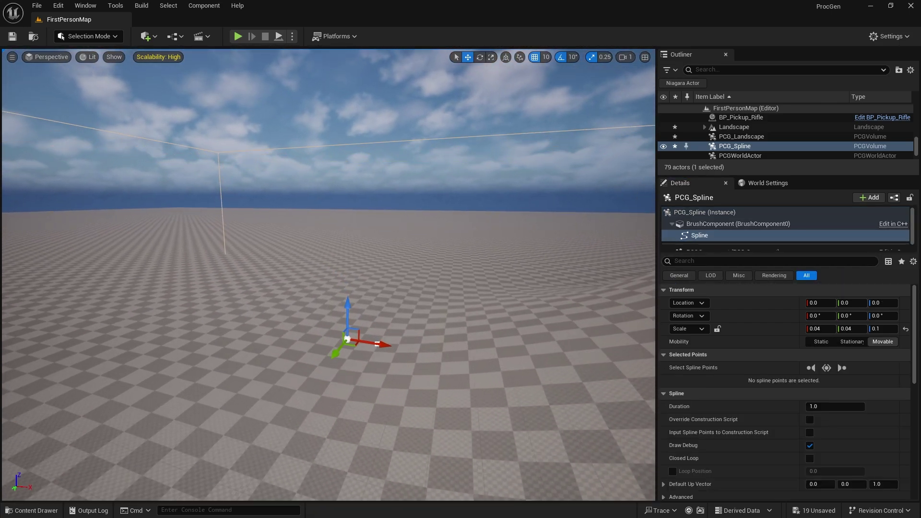
Stretch the new spline along X by moving its end point to X 590.
right_drag(291, 317, 297, 336)
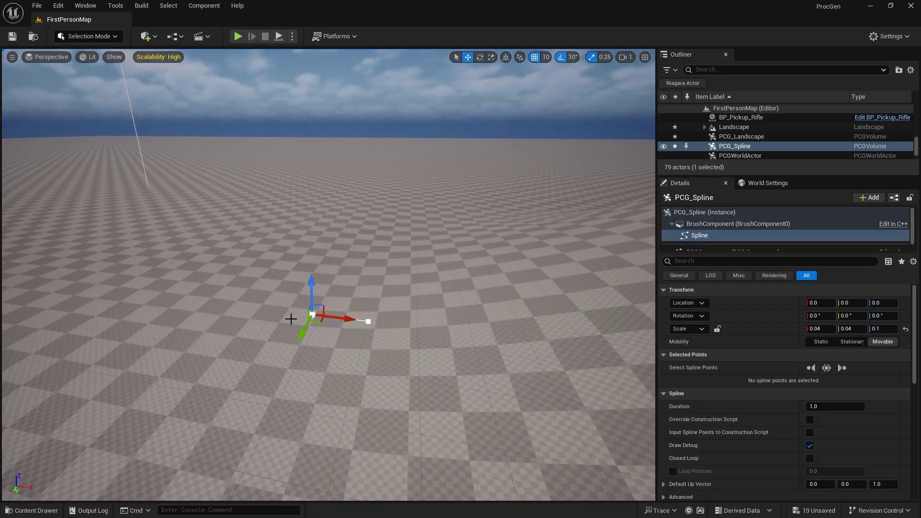
click(369, 324)
right_drag(368, 364, 394, 373)
drag(350, 294, 488, 297)
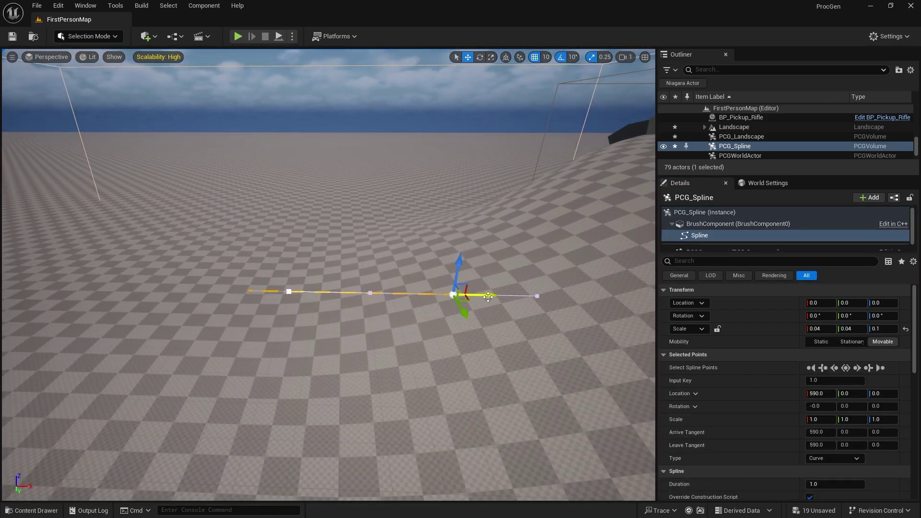
mouse_move(331, 383)
right_down()
mouse_move(309, 387)
mouse_move(321, 394)
mouse_move(331, 383)
right_up()
key(w)
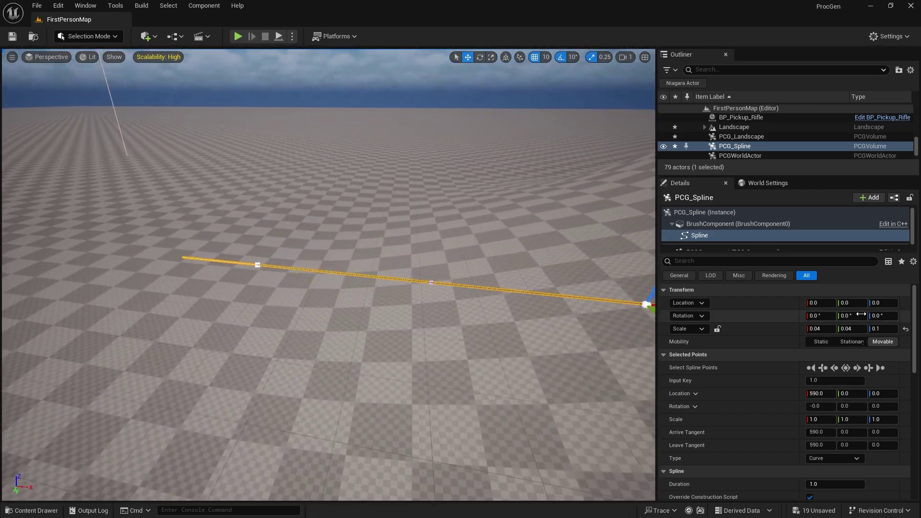
In the PCG_Spline graph, set the Spline Sampler's debug Scale Method to Absolute, save, and return to the level.
click(50, 510)
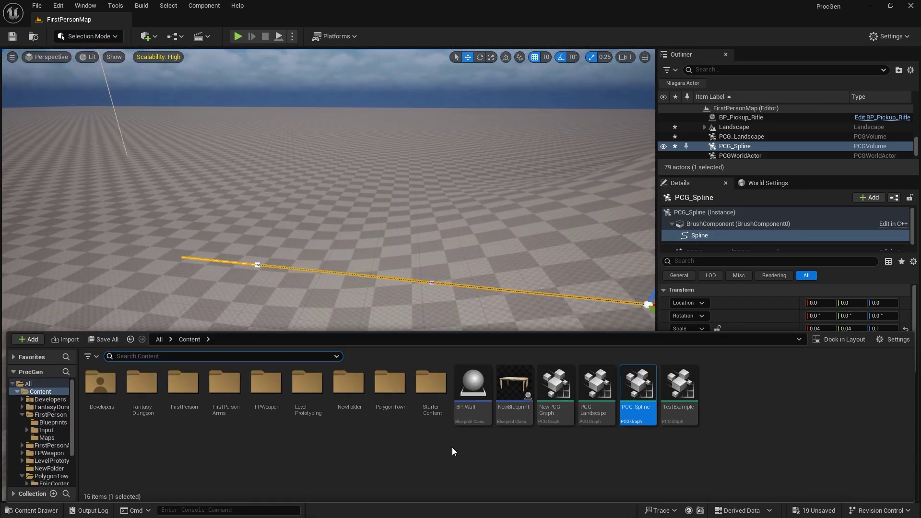
double_click(638, 398)
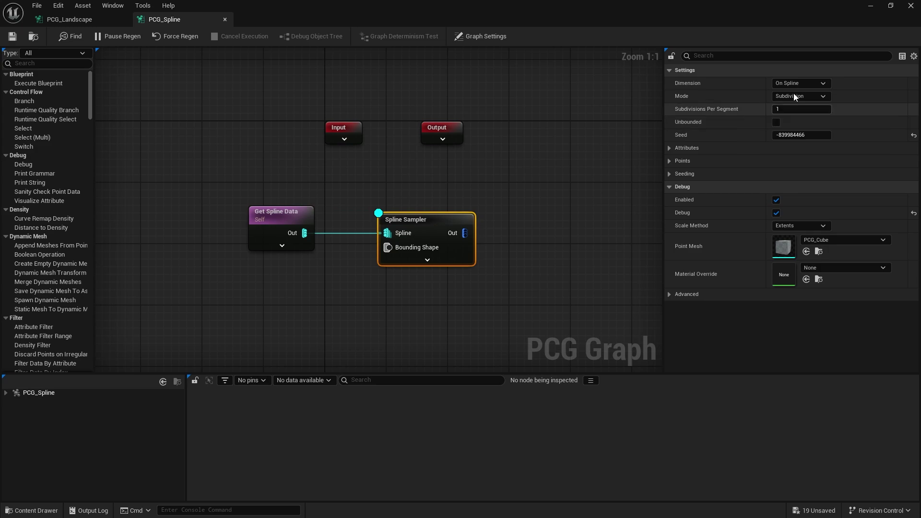
click(673, 295)
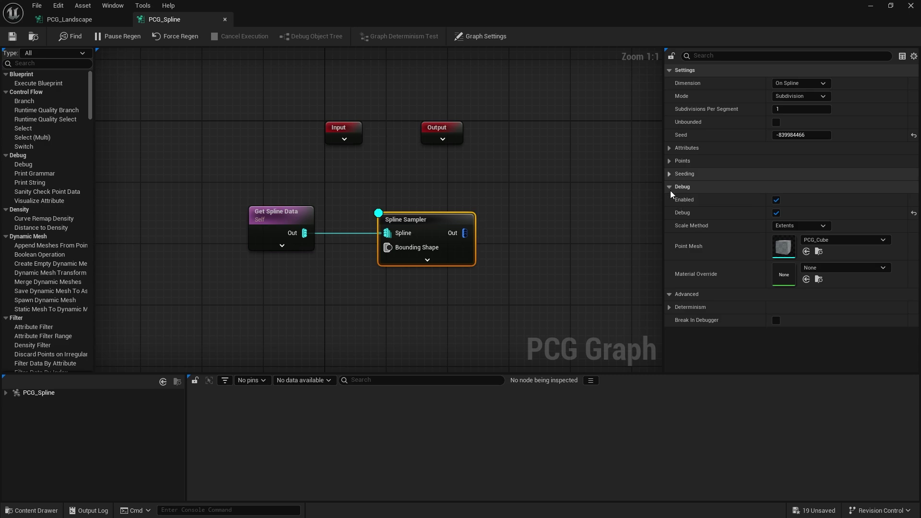
click(797, 226)
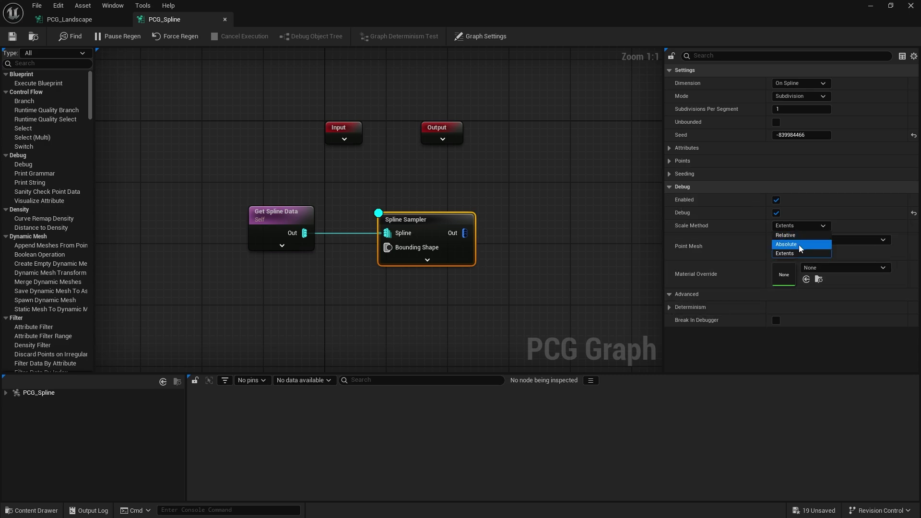
click(793, 244)
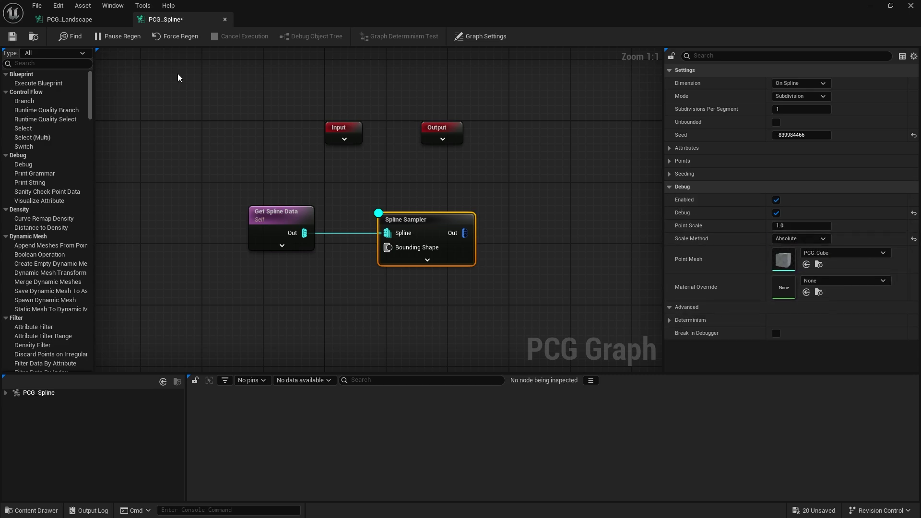
click(869, 10)
Lower the spline's first point to Z -190, towards the ground.
right_drag(497, 308, 390, 277)
click(351, 241)
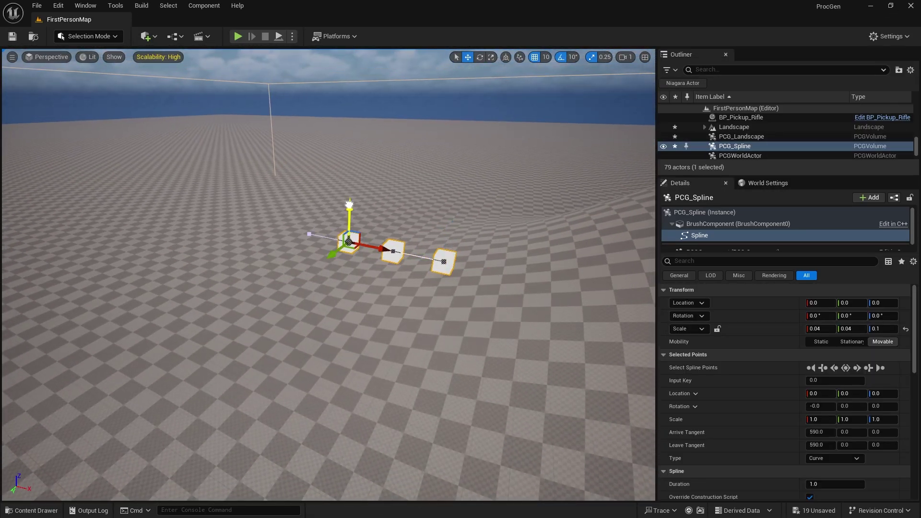
drag(349, 204, 348, 236)
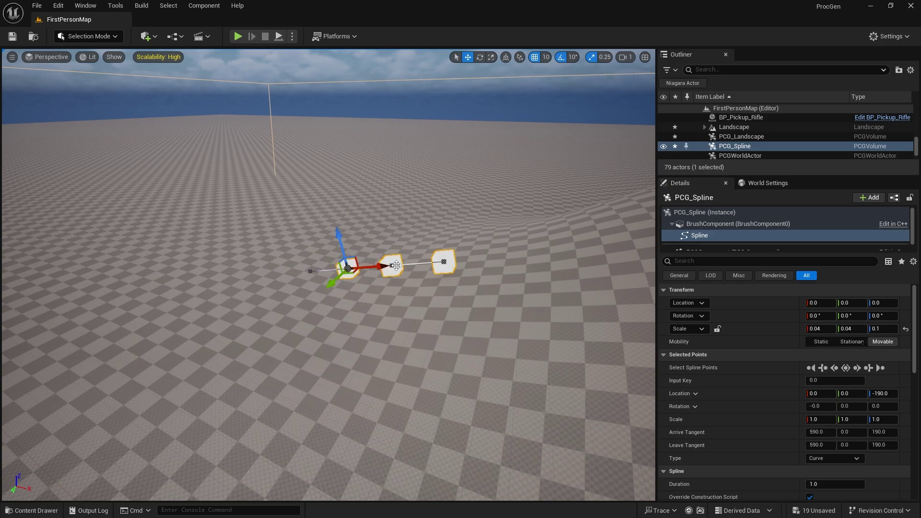
Move the spline's end point up the slope to about X 1473, Y 150, Z 86.
click(391, 264)
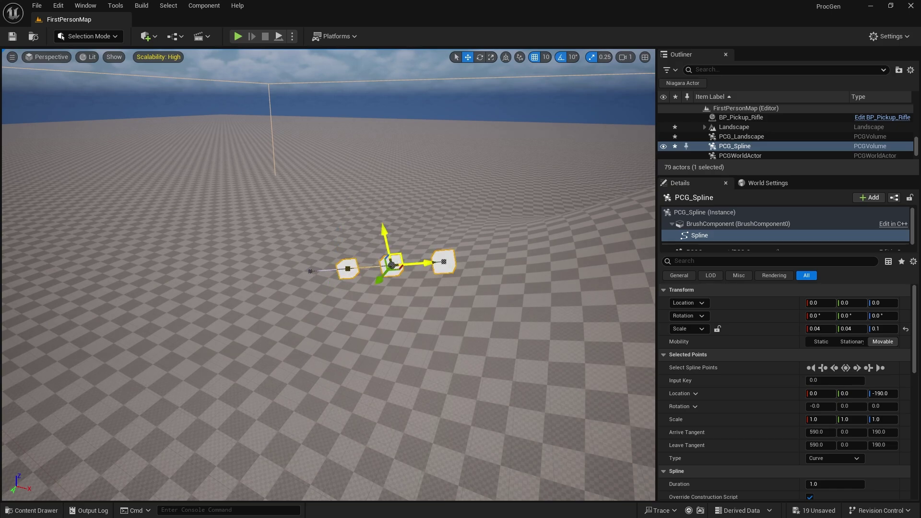
click(456, 261)
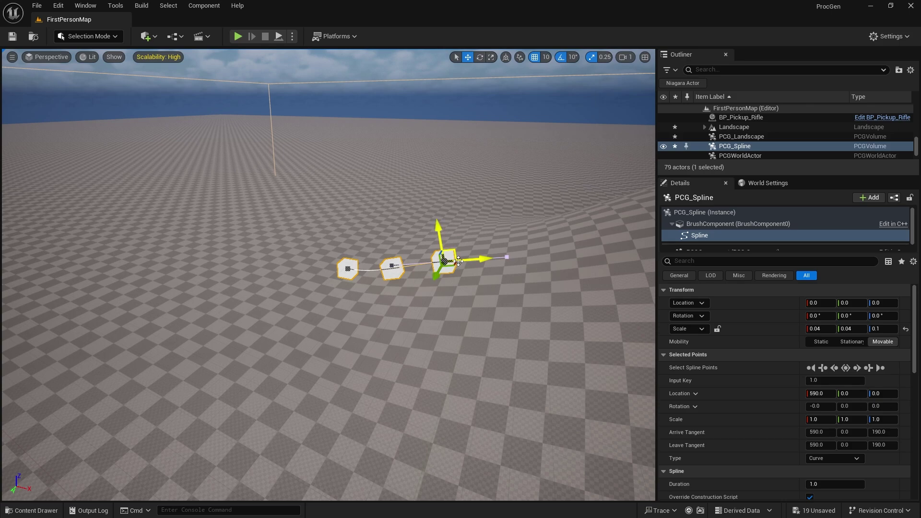
drag(458, 261, 526, 271)
key(w)
mouse_move(422, 326)
right_down()
mouse_move(468, 314)
mouse_move(449, 331)
mouse_move(422, 325)
right_up()
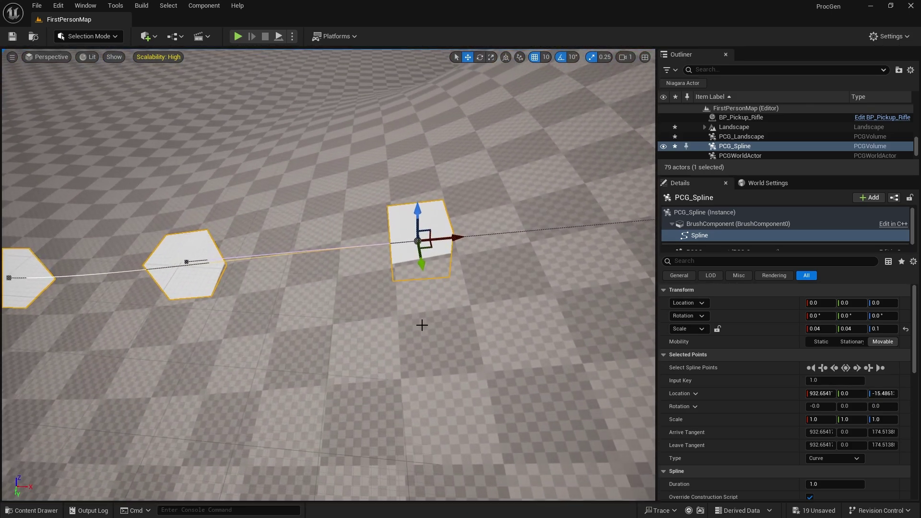
right_drag(441, 249, 403, 245)
key(s)
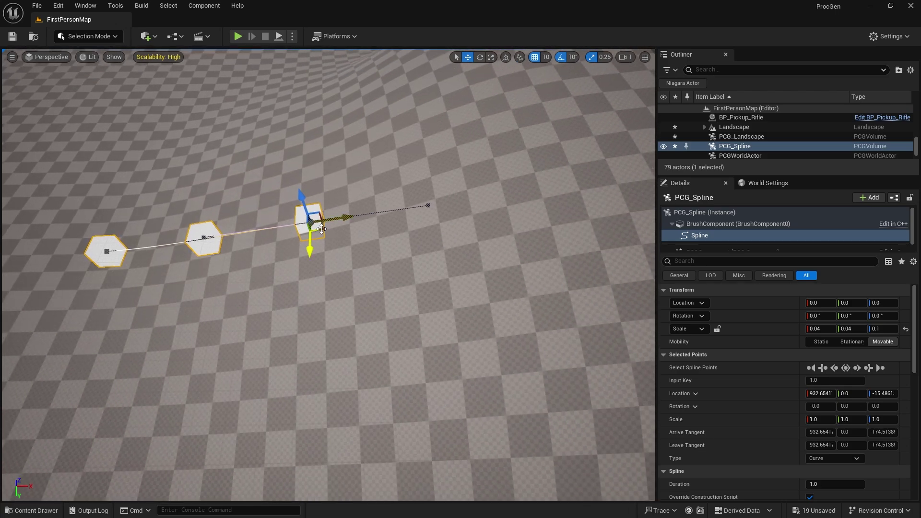
drag(321, 230, 478, 261)
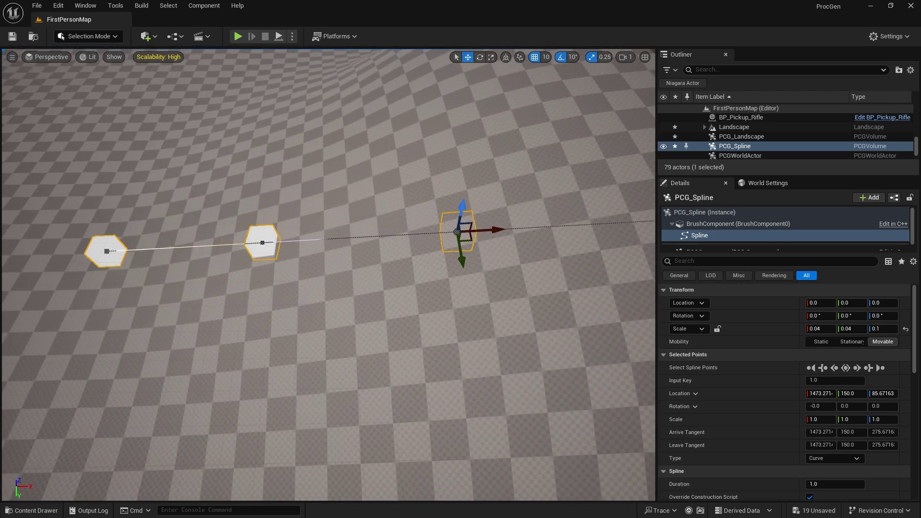
Extend the spline with two duplicated points, curving it back so the last lies at about X 863, Y -548, Z 95.
right_drag(478, 269, 464, 309)
alt+drag(439, 319, 304, 223)
right_drag(312, 225, 326, 190)
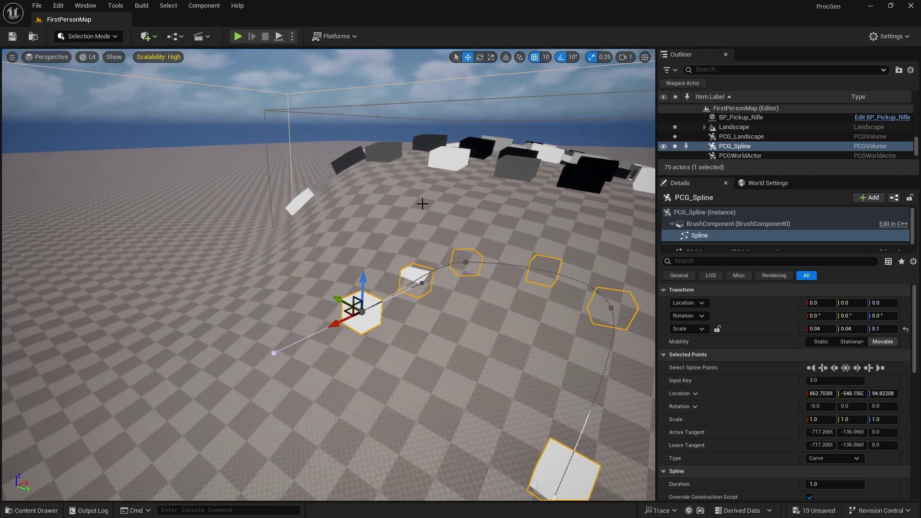
right_drag(422, 204, 363, 192)
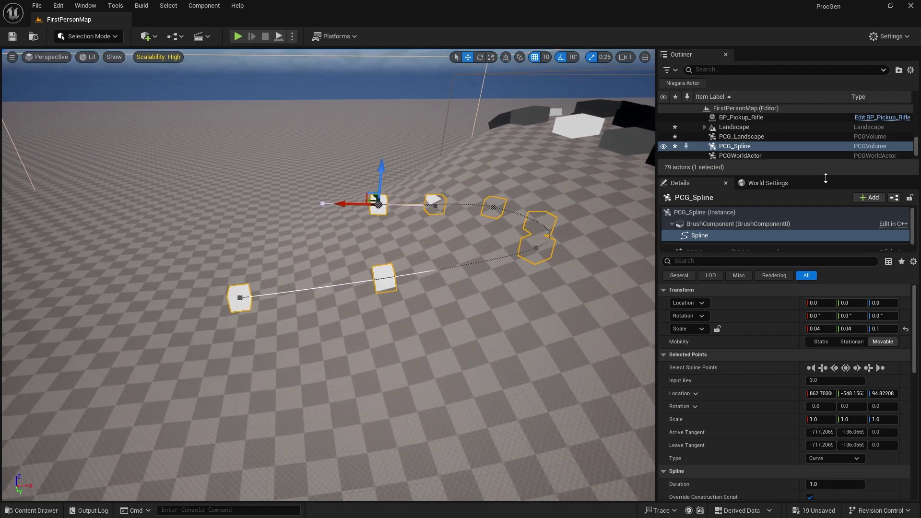
Add a Projection node to the PCG_Spline graph and connect the Spline Sampler's output to its In pin.
key(ctrl+space)
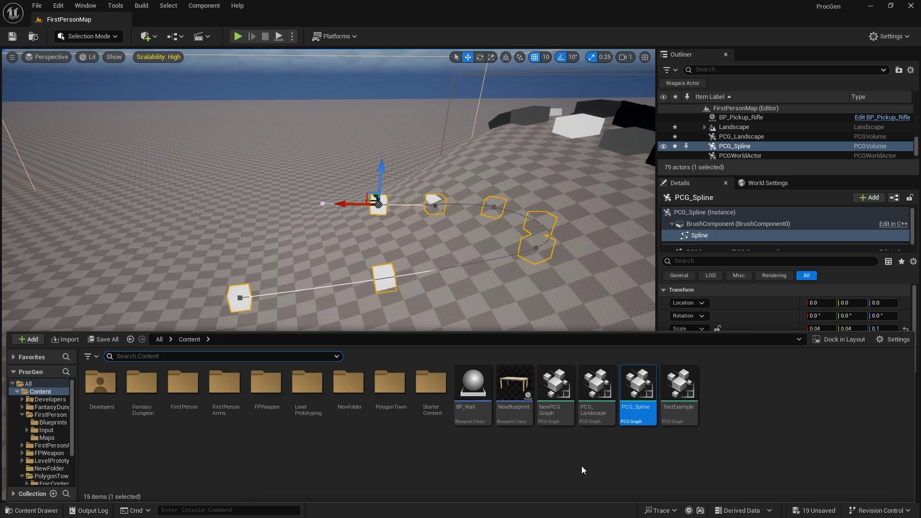
double_click(638, 386)
right_drag(524, 290, 471, 218)
right_click(471, 220)
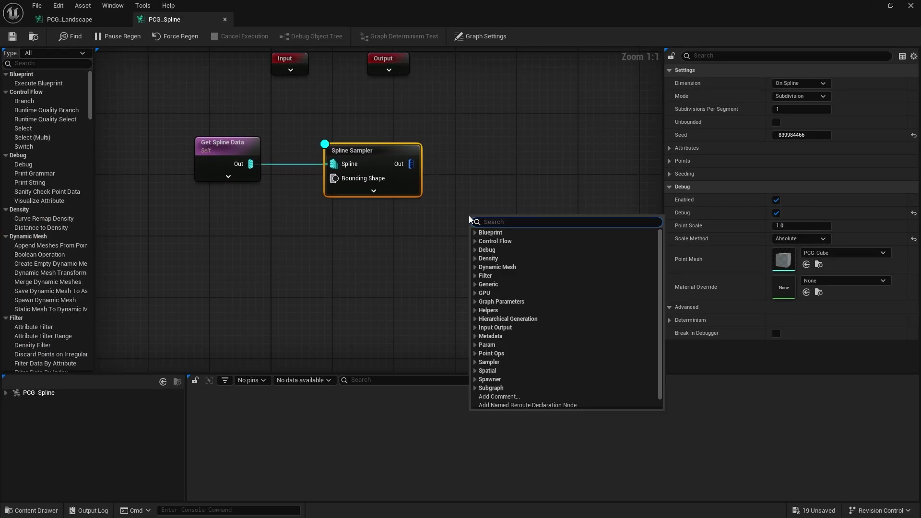
text(projec)
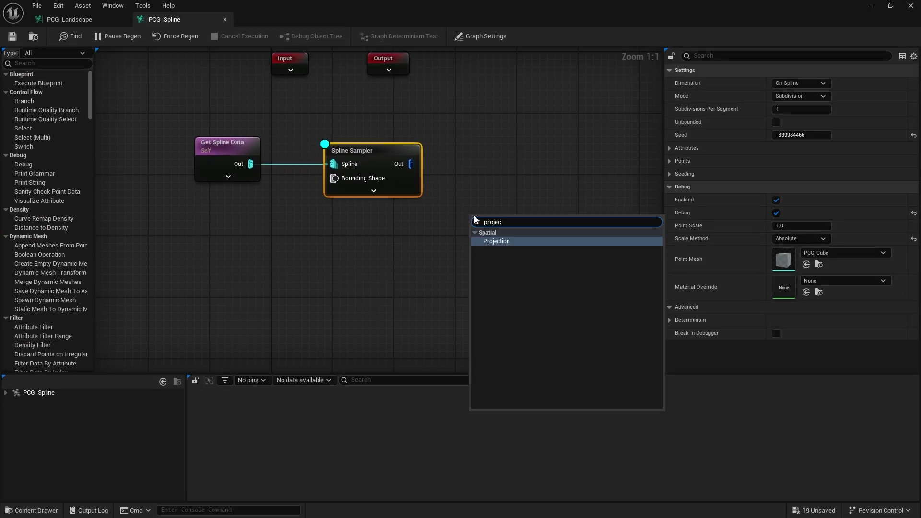
click(508, 242)
drag(507, 226, 415, 167)
drag(515, 156, 523, 149)
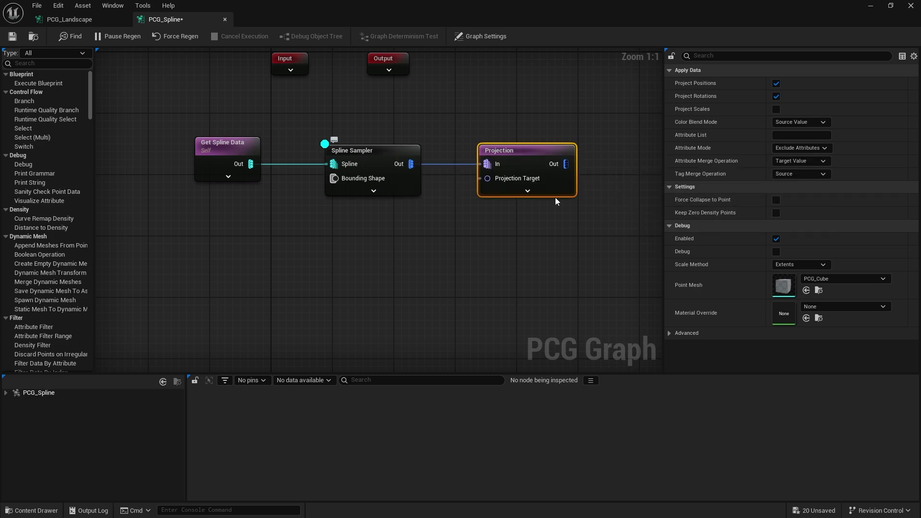
Turn off Debug on the Spline Sampler and enable Debug on the Projection node.
click(384, 155)
click(776, 213)
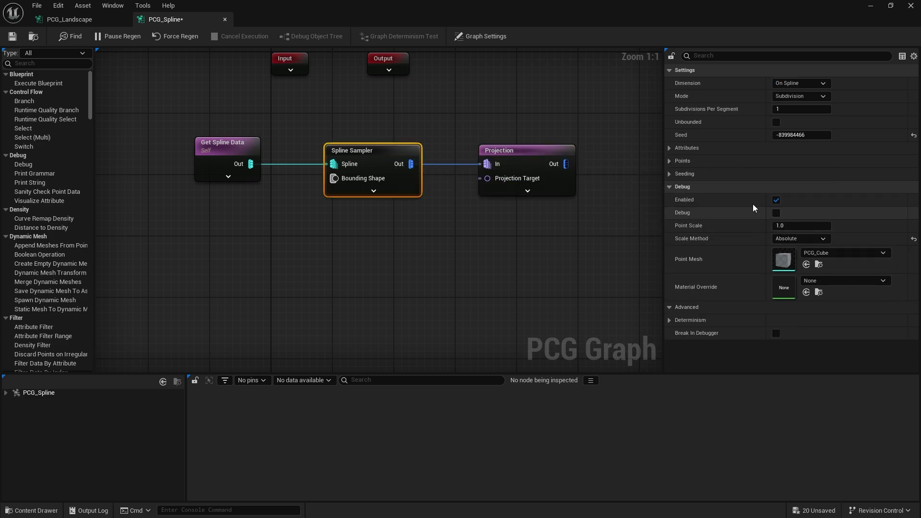
click(542, 153)
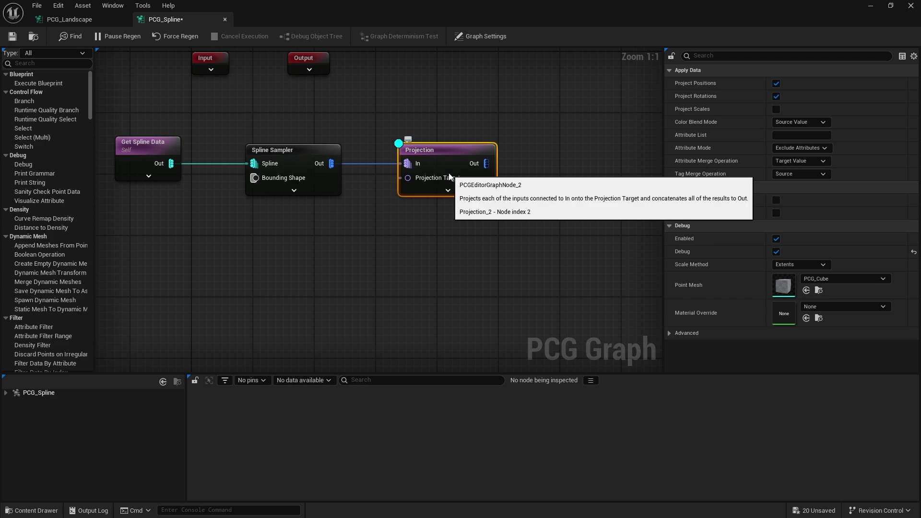
Add a Get Landscape Data node feeding the Projection Target, place it below the Spline Sampler, and save the graph.
drag(408, 178, 359, 252)
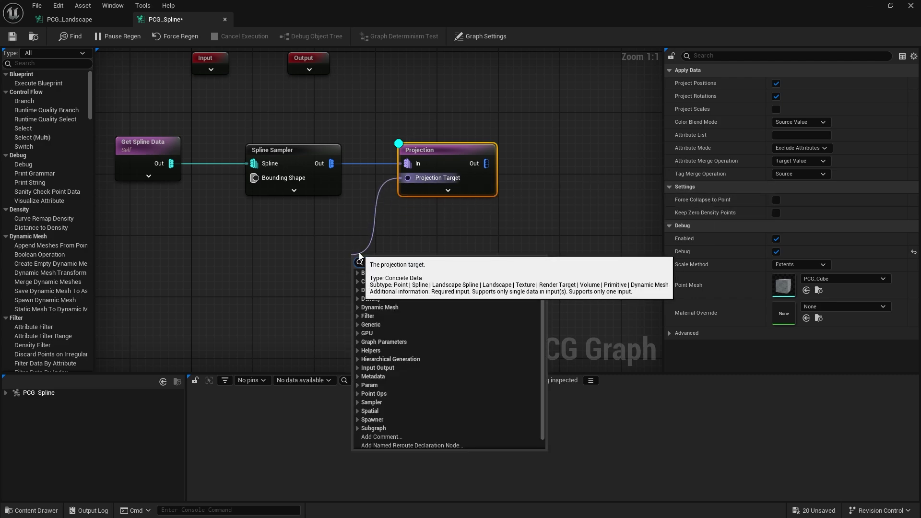
text(get land)
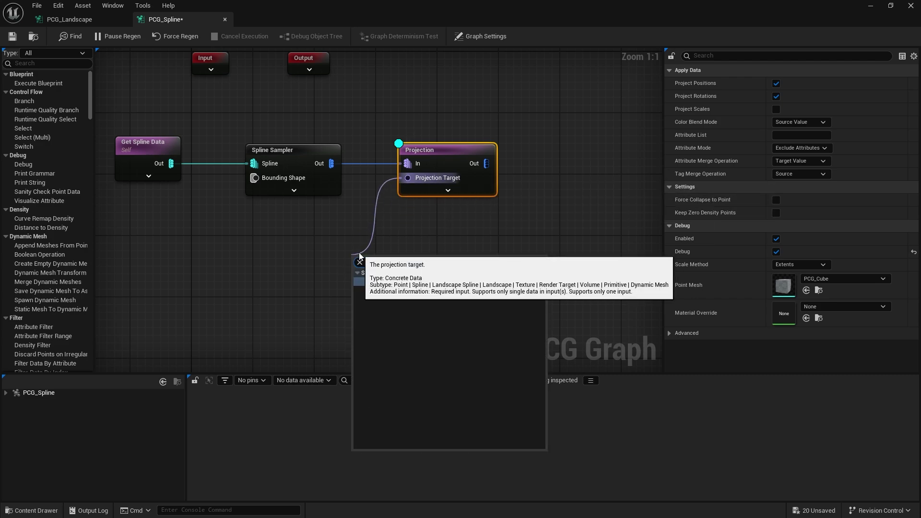
click(416, 280)
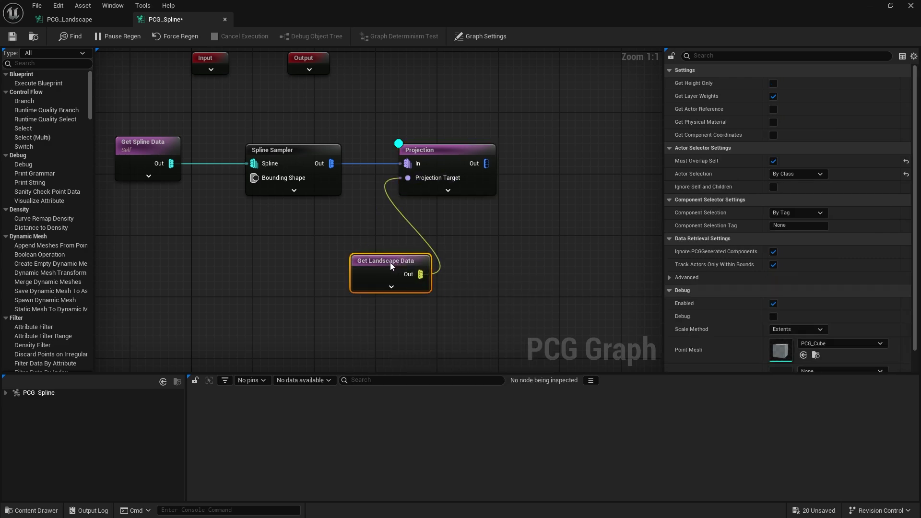
drag(391, 265, 293, 247)
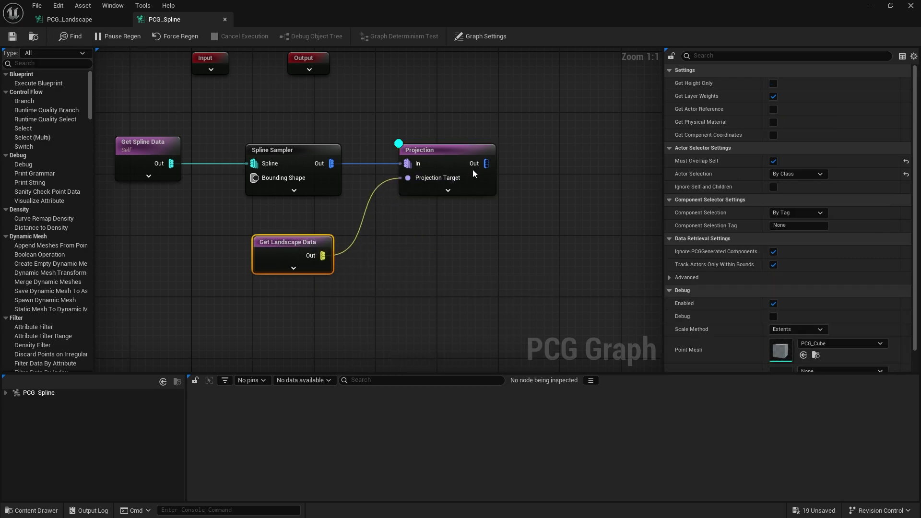
In the level, shift the spline's first point to about X -31, Z -182 and inspect the points projected onto the landscape.
click(871, 8)
mouse_move(425, 358)
right_down()
mouse_move(446, 371)
mouse_move(427, 358)
right_up()
key(w)
right_drag(224, 235, 226, 259)
right_drag(414, 177, 435, 207)
scroll(436, 208, down, 5)
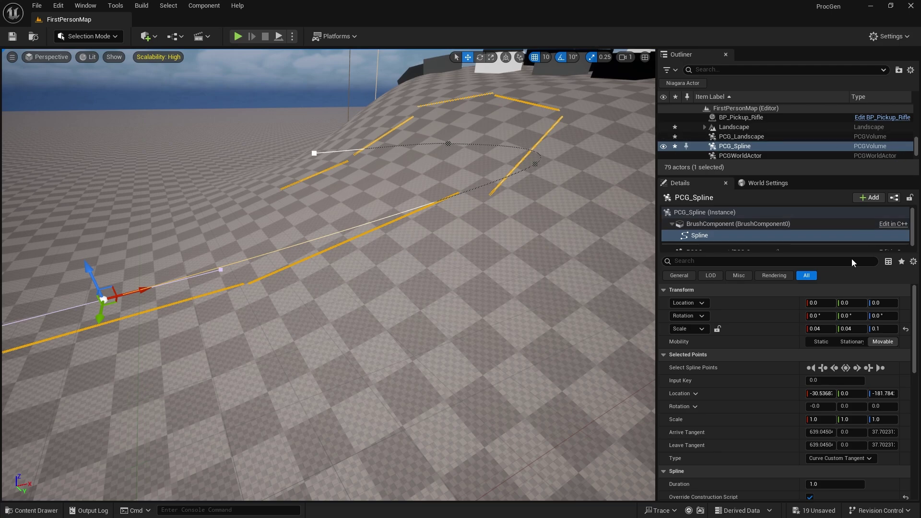
Reopen the PCG_Spline graph, set the debug Scale Method to Absolute on Get Landscape Data and Projection, and save.
click(50, 510)
double_click(638, 400)
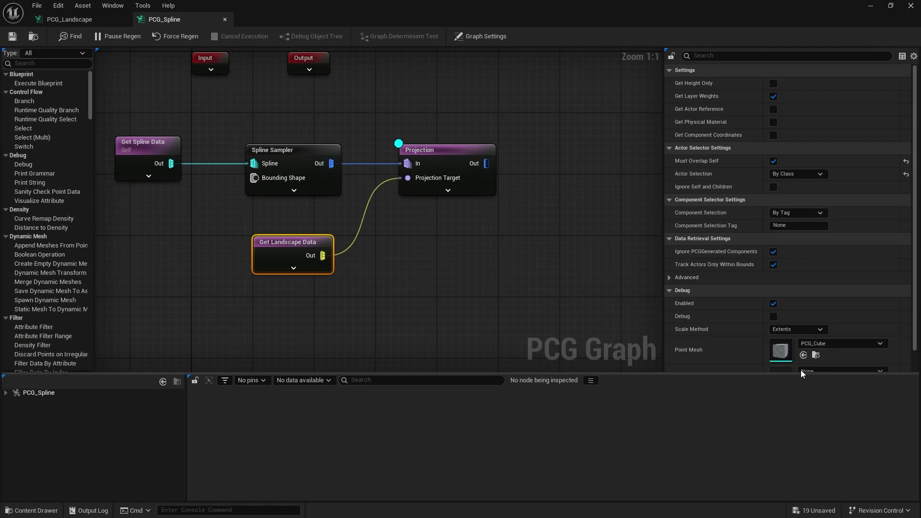
click(810, 329)
click(802, 344)
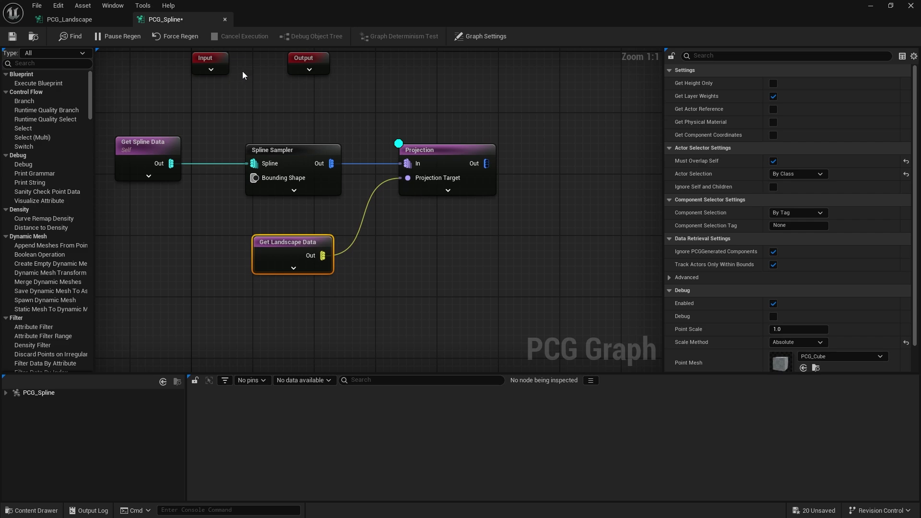
click(418, 147)
click(816, 265)
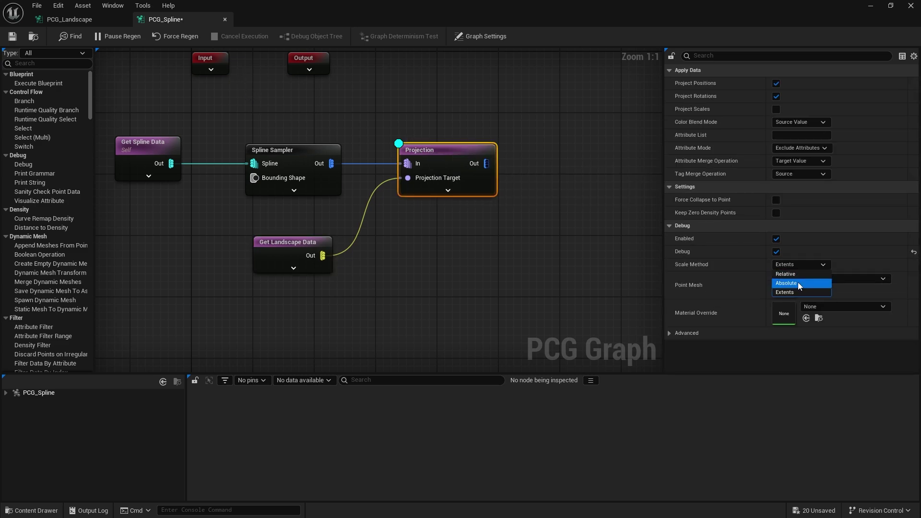
click(798, 282)
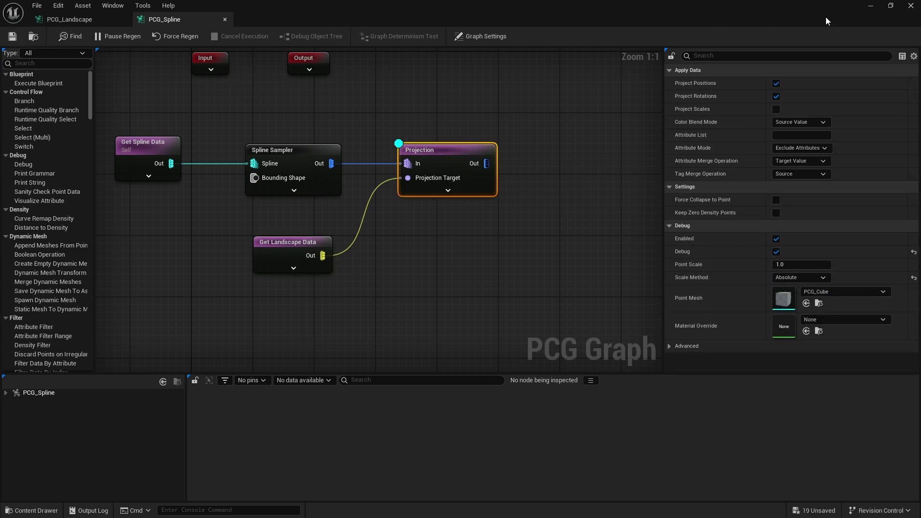
Turn off Project Rotations on the Projection node in the PCG_Spline graph and inspect the projected cubes in the level.
click(873, 6)
mouse_move(415, 246)
right_down()
mouse_move(404, 235)
mouse_move(418, 233)
mouse_move(412, 246)
right_up()
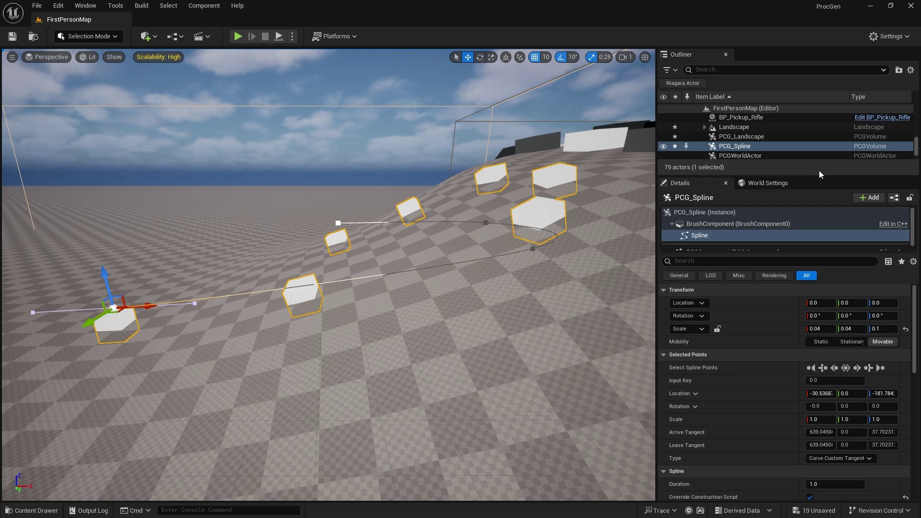
click(39, 510)
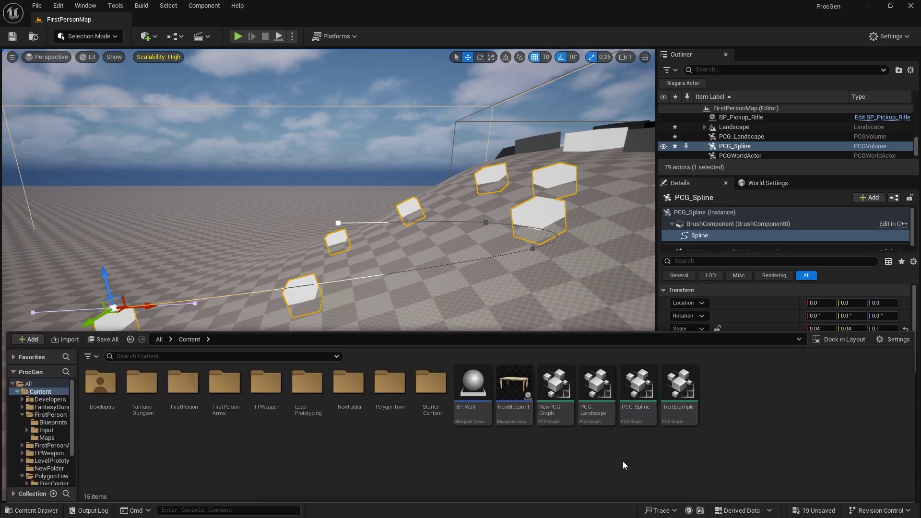
double_click(638, 413)
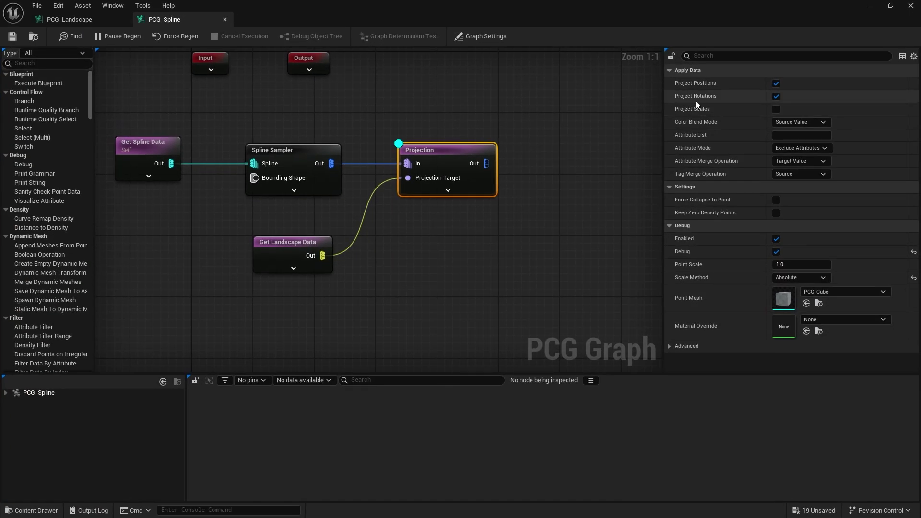
click(776, 96)
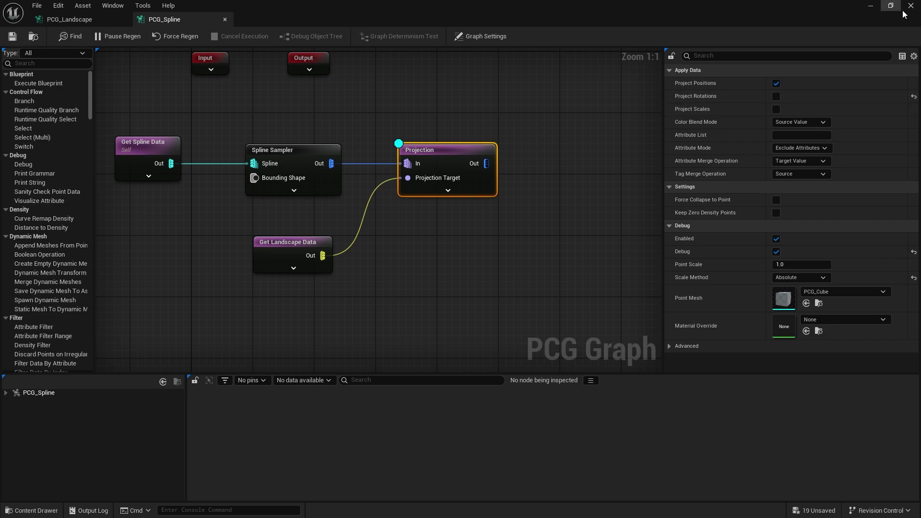
click(873, 6)
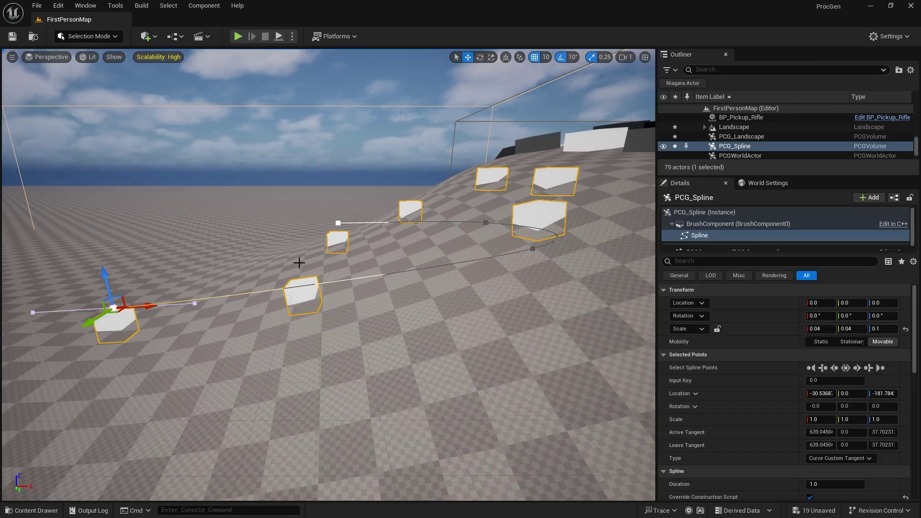
mouse_move(300, 261)
right_down()
mouse_move(318, 231)
mouse_move(322, 247)
mouse_move(307, 247)
right_up()
right_drag(417, 273, 375, 316)
In Landscape mode, sculpt the terrain near the spline with the 2048 brush and view how the projected points follow it.
click(57, 40)
click(115, 65)
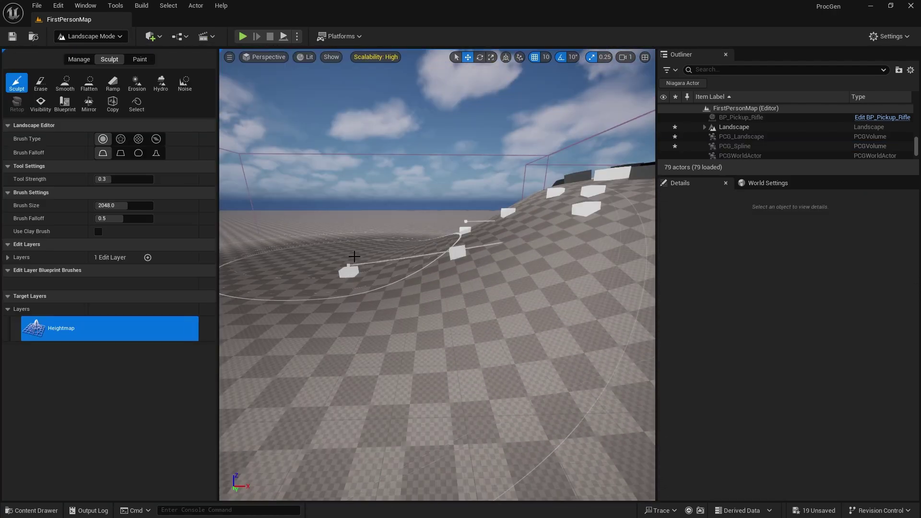
mouse_move(413, 256)
right_down()
mouse_move(442, 228)
mouse_move(463, 293)
mouse_move(480, 300)
mouse_move(472, 295)
right_up()
drag(408, 214, 496, 265)
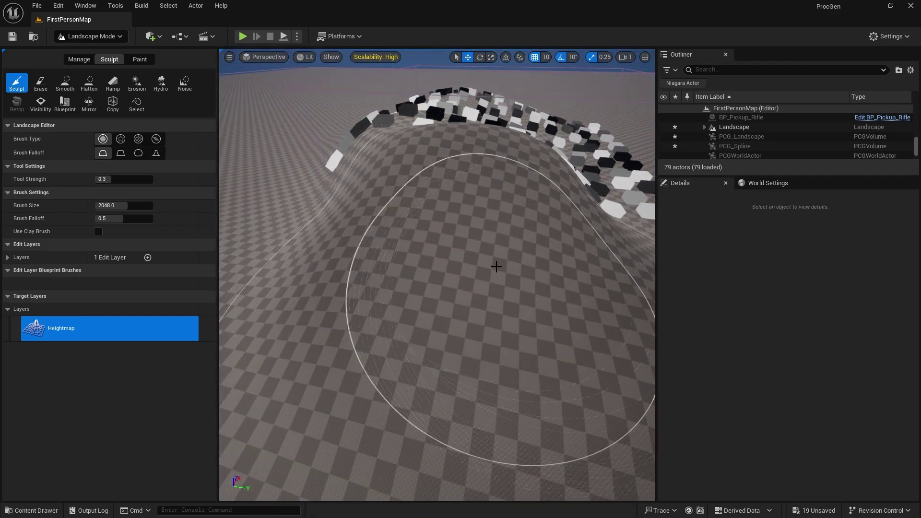
mouse_move(496, 265)
right_down()
mouse_move(518, 287)
mouse_move(352, 140)
right_up()
key(w)
right_drag(461, 211, 378, 213)
Return to Selection mode, inspect the points along the spline, and reopen the PCG_Spline graph.
click(91, 36)
click(96, 48)
right_drag(201, 104, 358, 230)
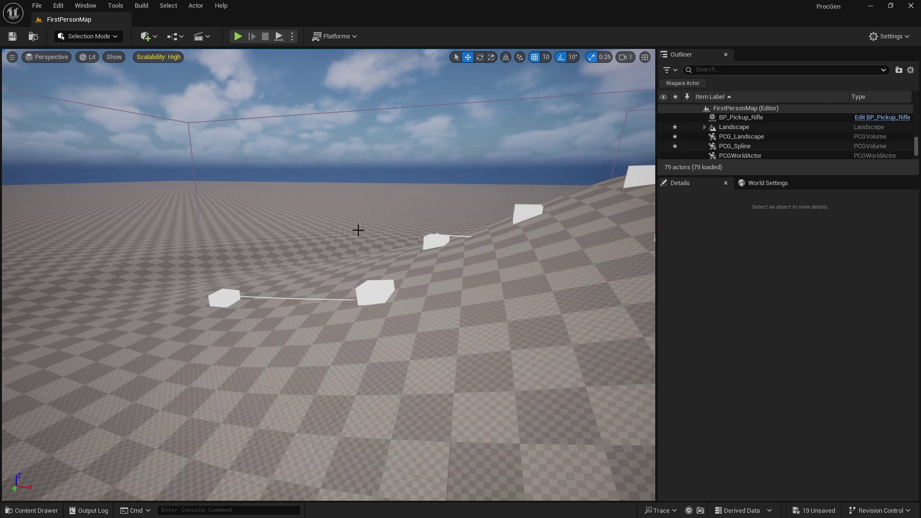
click(32, 510)
double_click(638, 389)
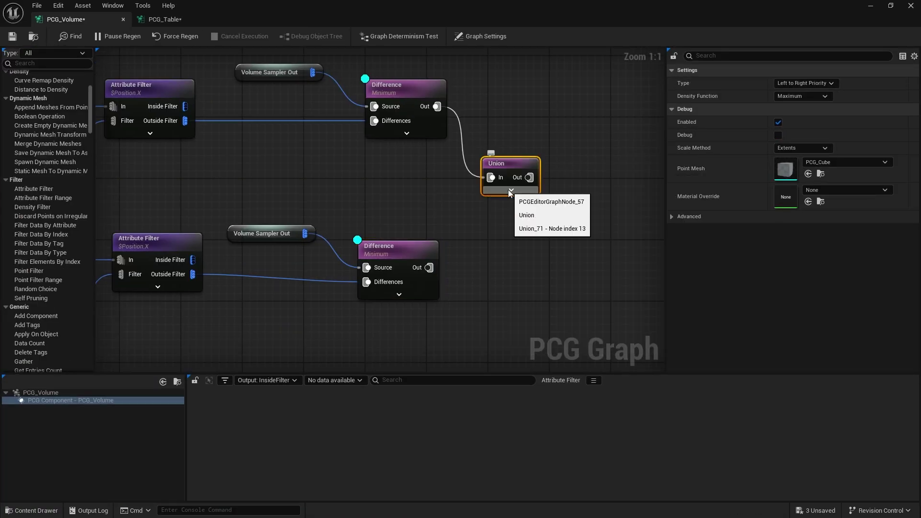
In the PCG_Volume graph, connect the lower Difference node's output to the Union input and save the graph.
drag(491, 177, 428, 268)
click(480, 36)
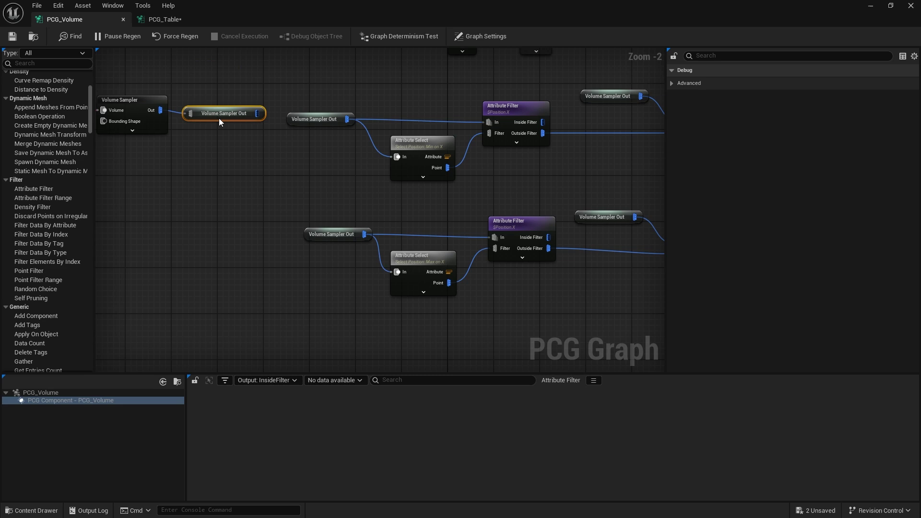
Duplicate both Attribute Filter branches below the originals, set their Attribute Select axes to Y and the upper copy's Target Attribute to $Position.Y.
drag(483, 288, 251, 76)
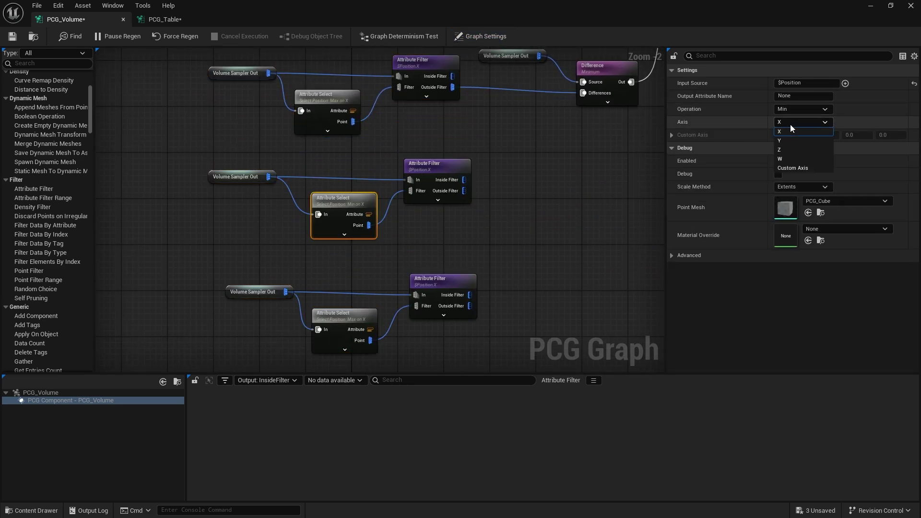
click(344, 314)
click(437, 166)
double_click(804, 122)
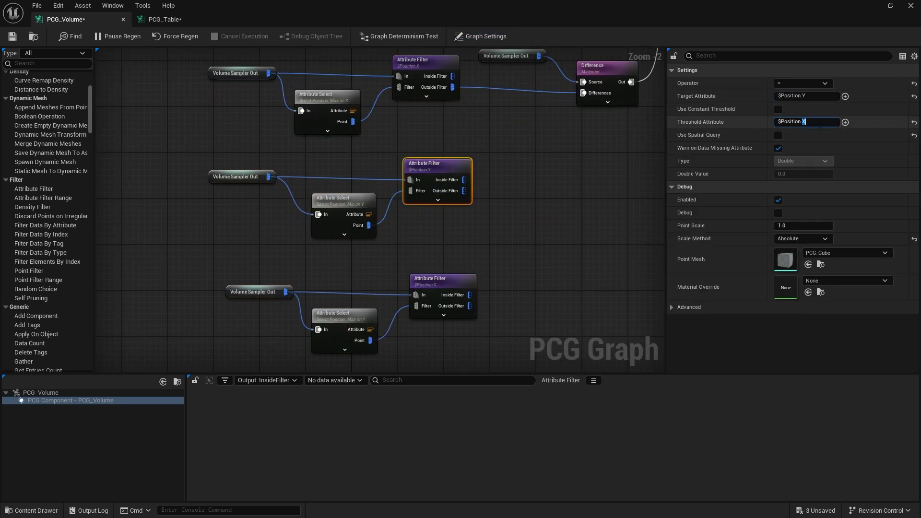